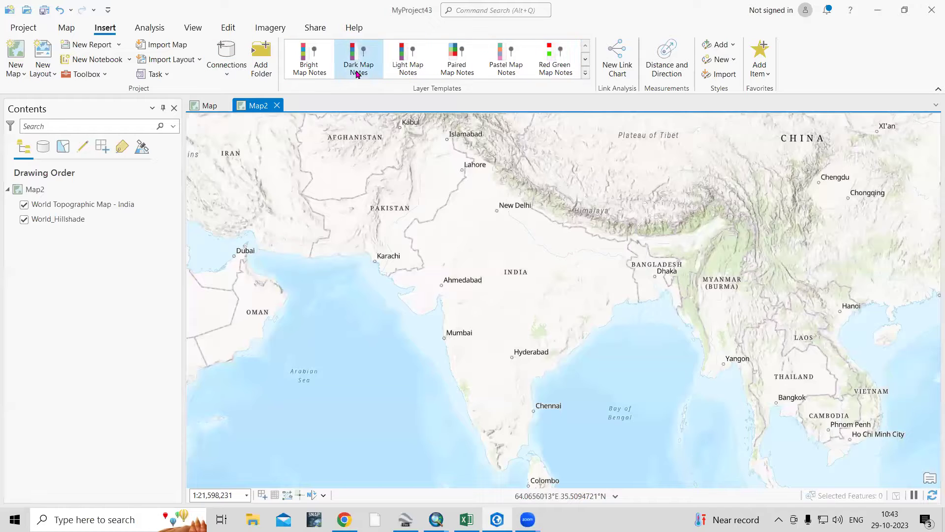
# Step: Bring the GISGeography 'What Are Map Notes' article in Chrome to the front
pyautogui.moveTo(344, 519)
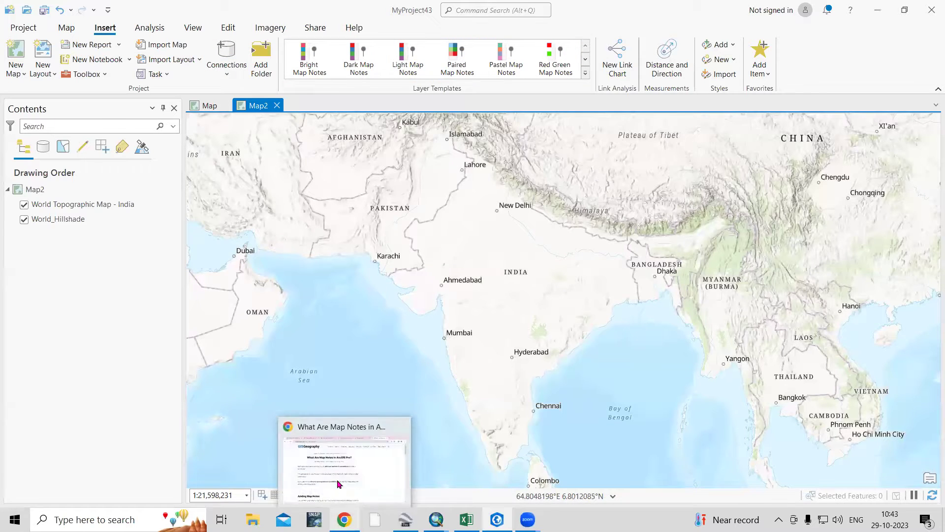
pyautogui.click(345, 463)
# Step: Read down the map notes article, then return to the ArcGIS Pro map
pyautogui.scroll(-1, 212, 183)
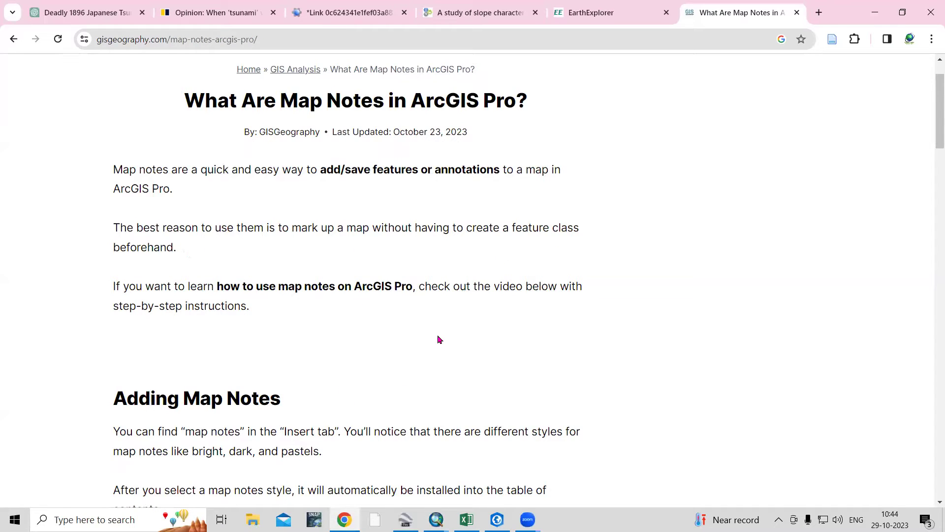
pyautogui.click(497, 519)
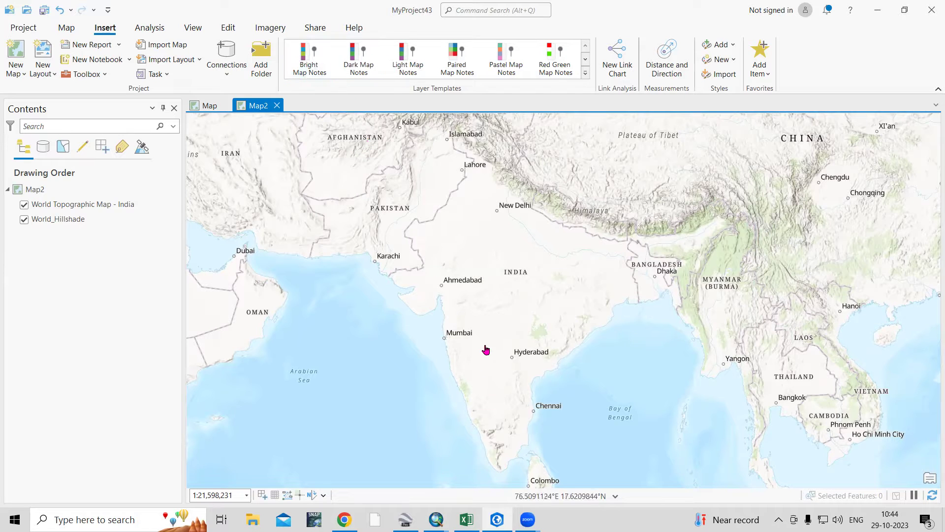
# Step: Zoom into Mumbai at about 1:65,277 and pan until Powai Lake is fully visible
pyautogui.scroll(5, 448, 338)
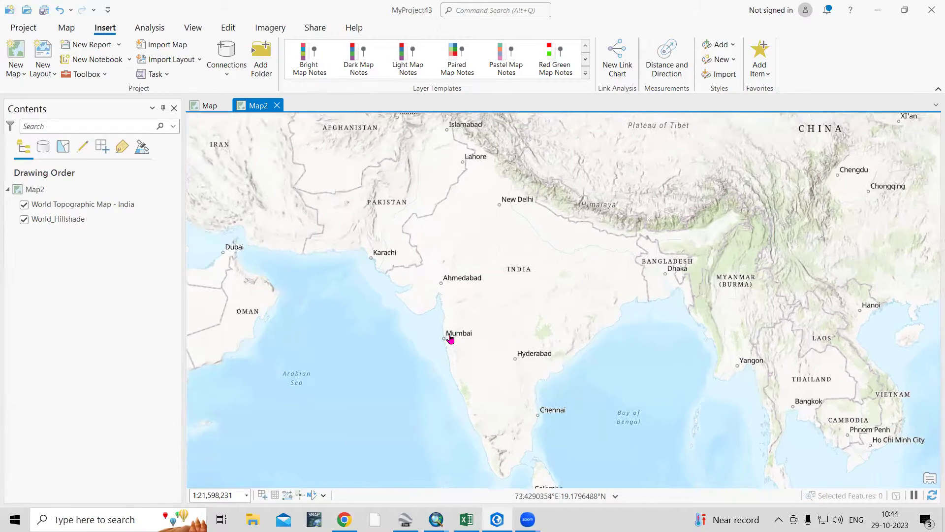
pyautogui.scroll(5, 354, 345)
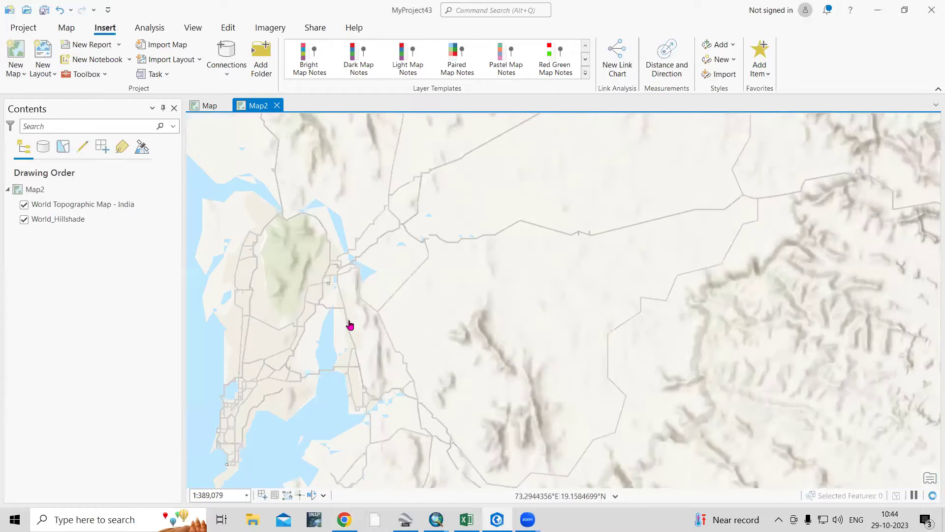
pyautogui.scroll(4, 393, 316)
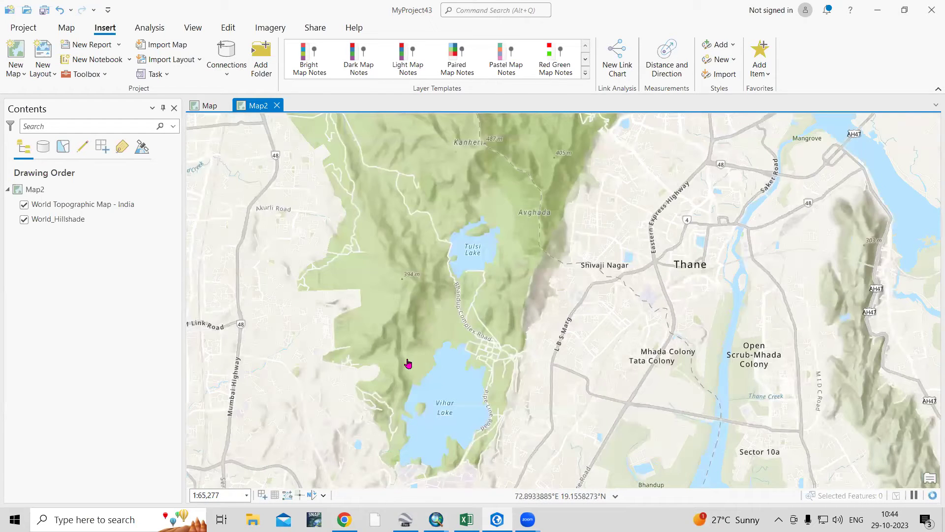
pyautogui.moveTo(409, 363); pyautogui.dragTo(423, 284)
pyautogui.moveTo(428, 379); pyautogui.dragTo(407, 359)
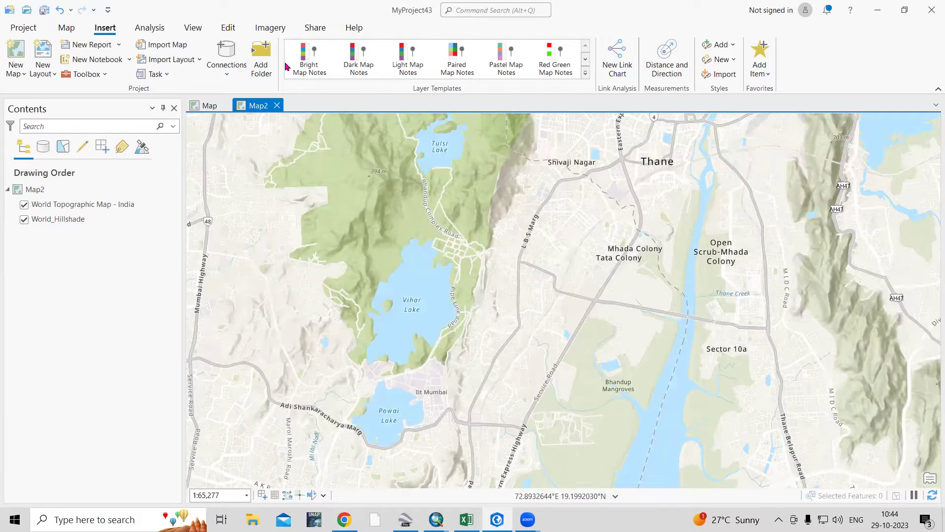
# Step: Add the Bright Map Notes layer template to Map2 and expand its group
pyautogui.click(310, 72)
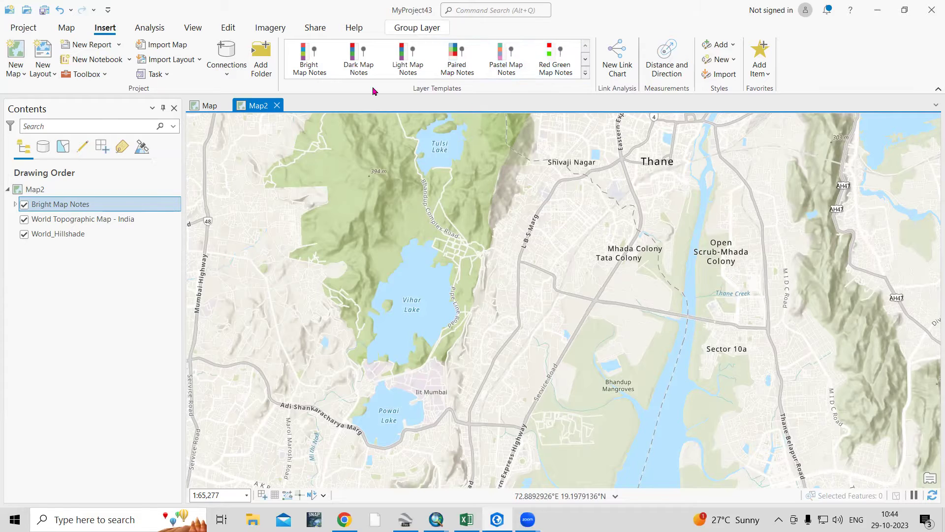
pyautogui.click(15, 204)
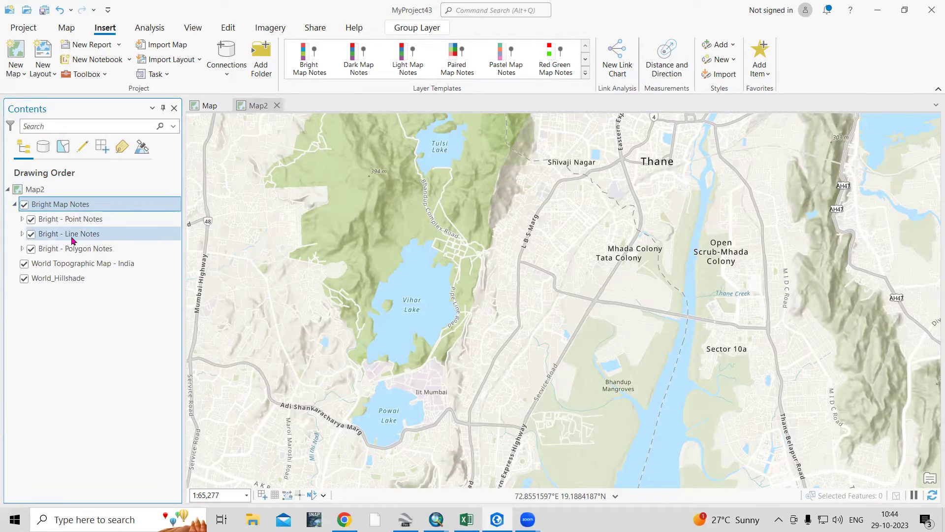
pyautogui.click(20, 221)
# Step: Review the point (circle, pushpin, star), line and Polygon 1–5 note symbols, then show the Edit tools
pyautogui.click(21, 219)
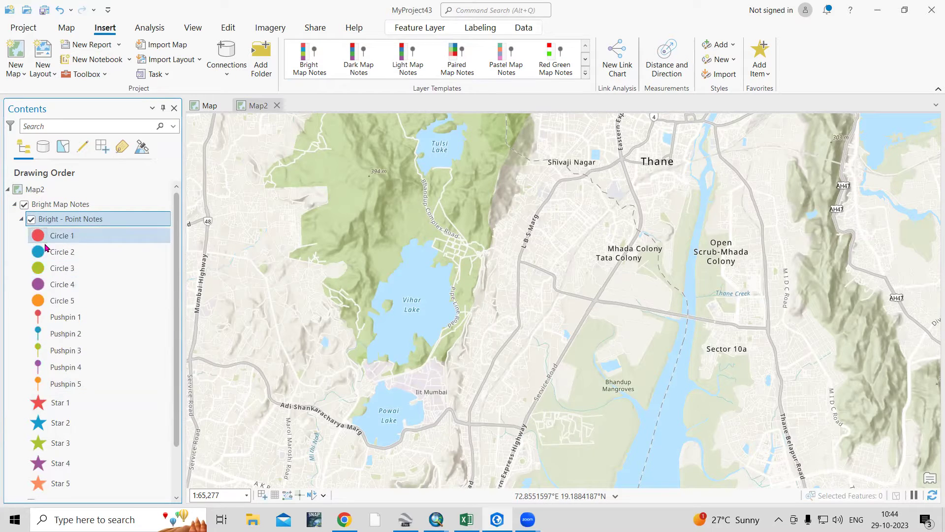
pyautogui.click(22, 219)
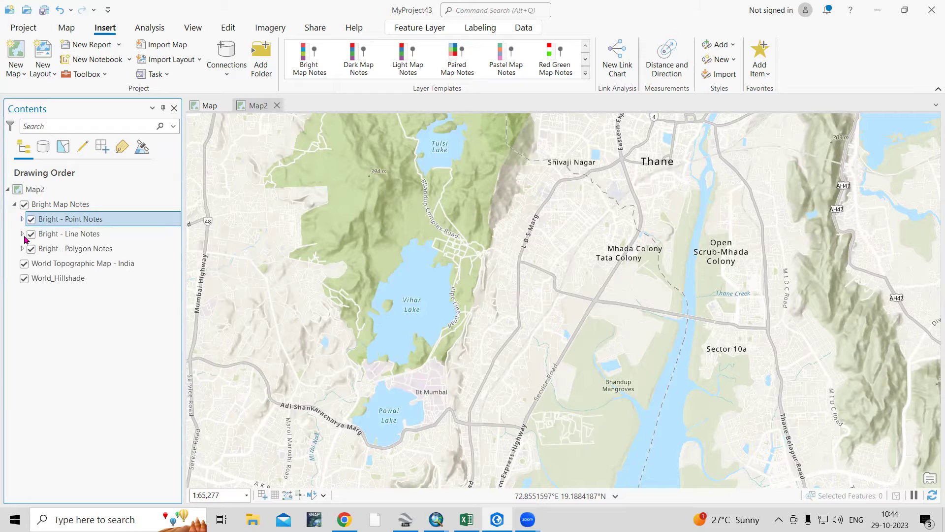
pyautogui.click(22, 234)
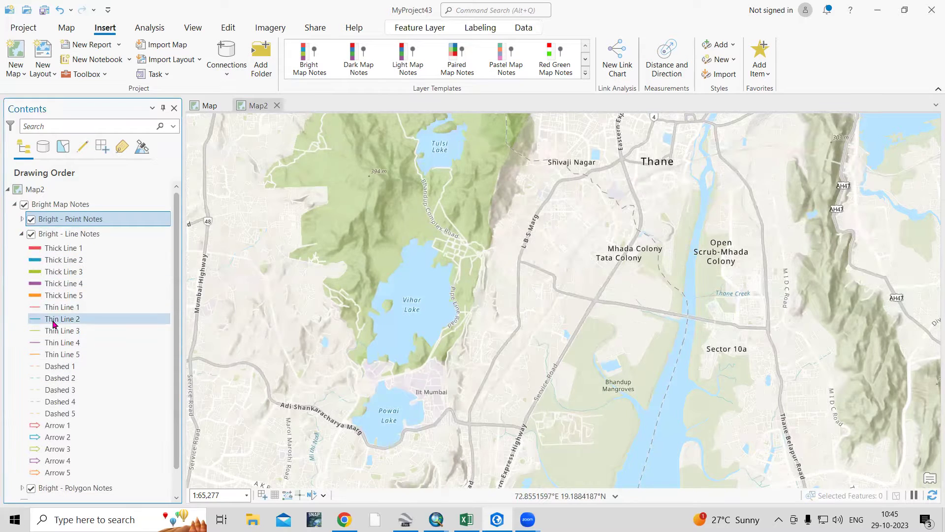
pyautogui.click(21, 235)
pyautogui.click(22, 249)
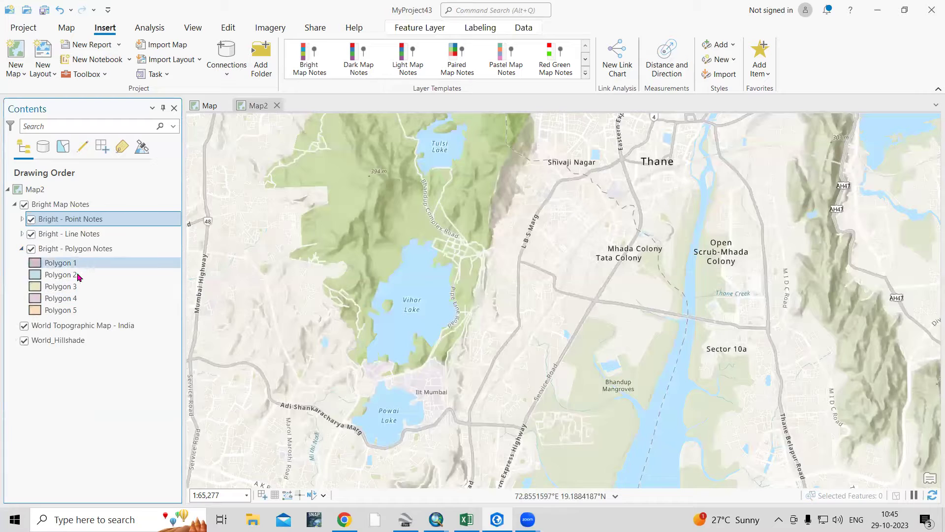
pyautogui.click(22, 249)
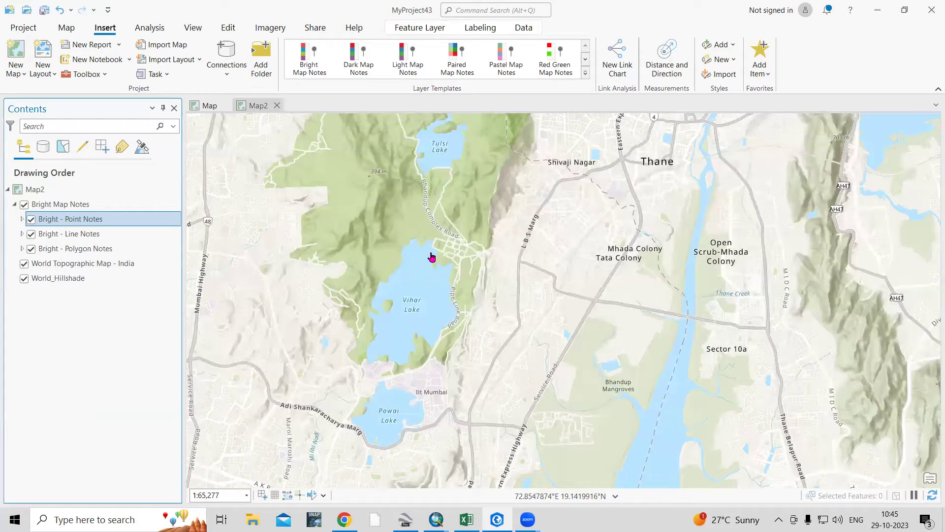
pyautogui.click(228, 28)
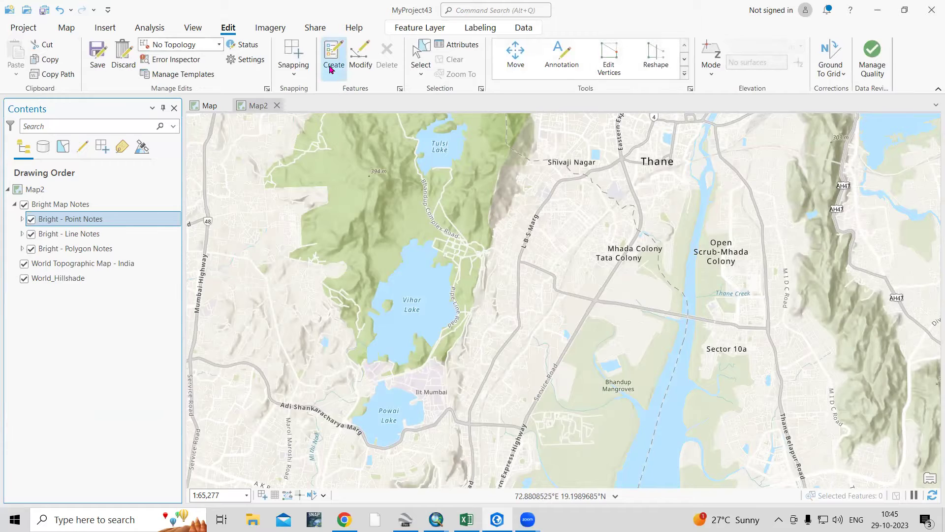
# Step: Open the Create Features pane from Edit > Create and widen it
pyautogui.click(330, 64)
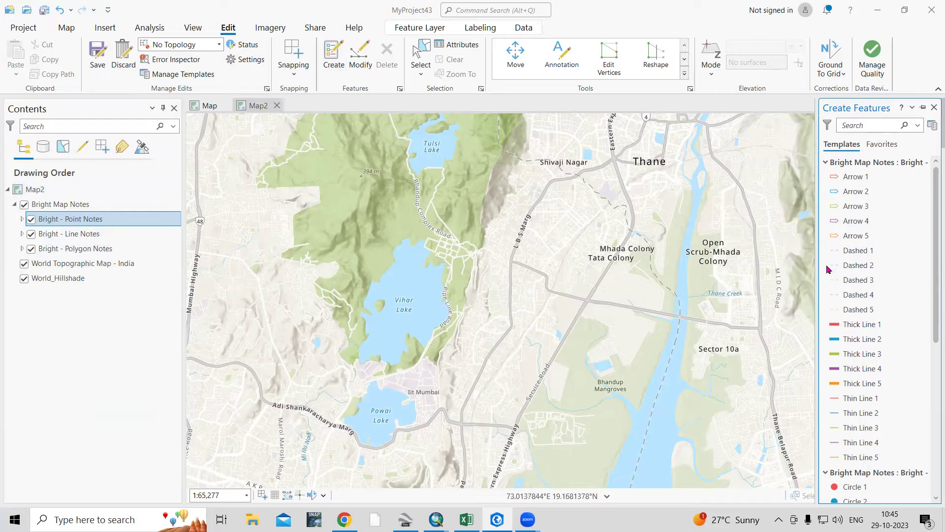
pyautogui.moveTo(817, 269); pyautogui.dragTo(762, 260)
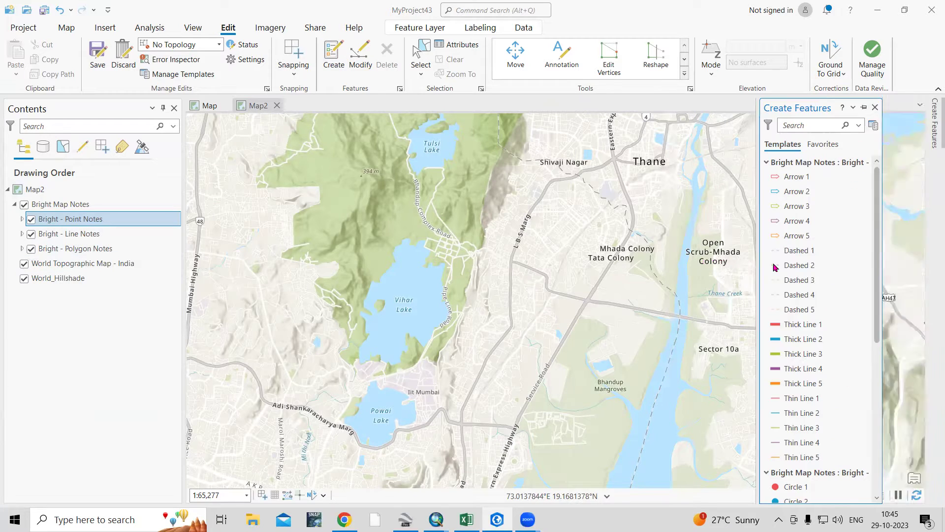
pyautogui.scroll(-1, 821, 330)
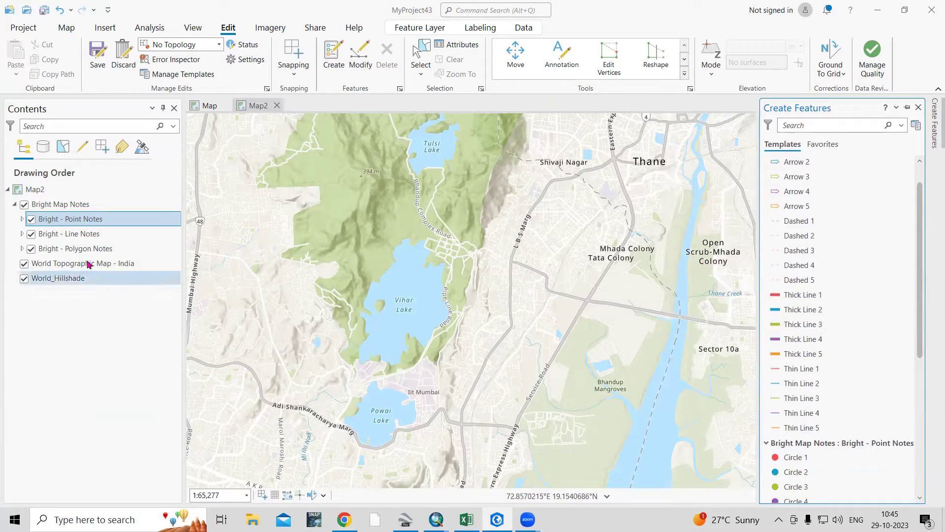
pyautogui.click(17, 237)
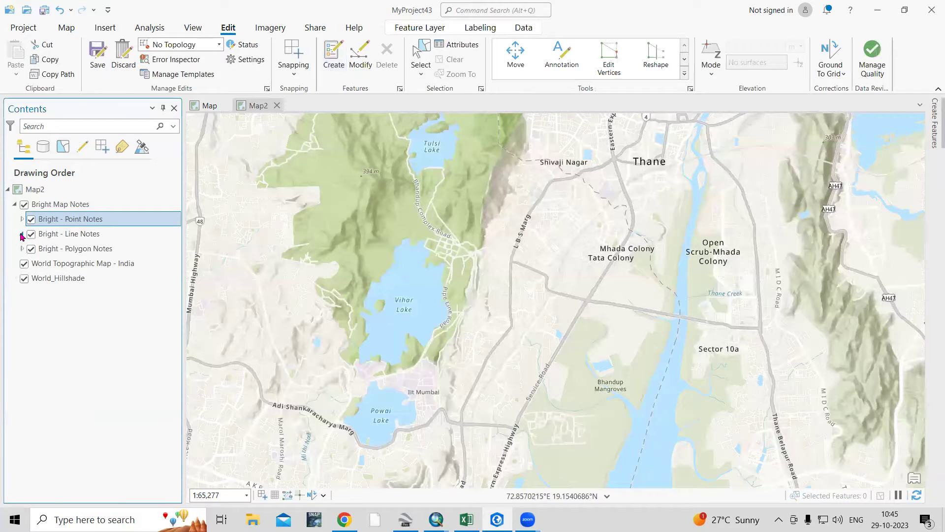
pyautogui.click(22, 234)
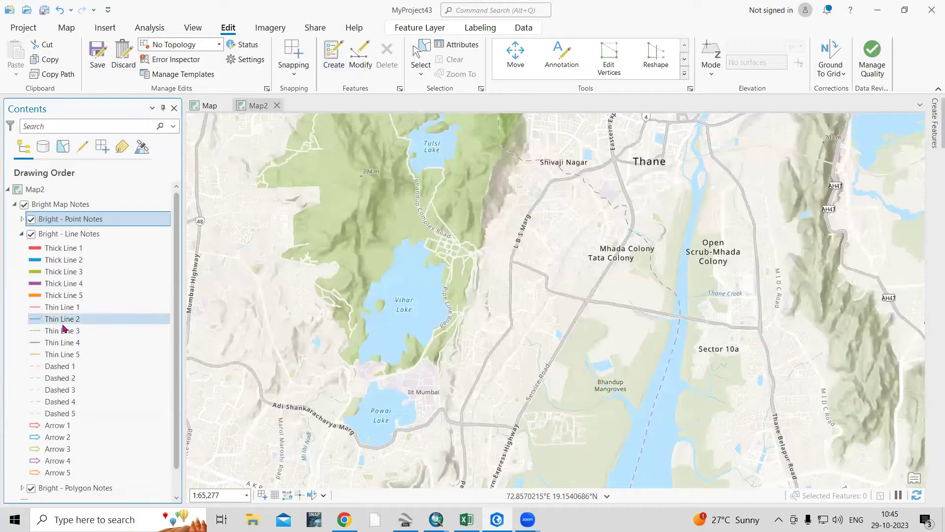
pyautogui.click(934, 123)
# Step: Browse the Bright Map Notes templates and select the Polygon 2 template
pyautogui.scroll(-6, 812, 295)
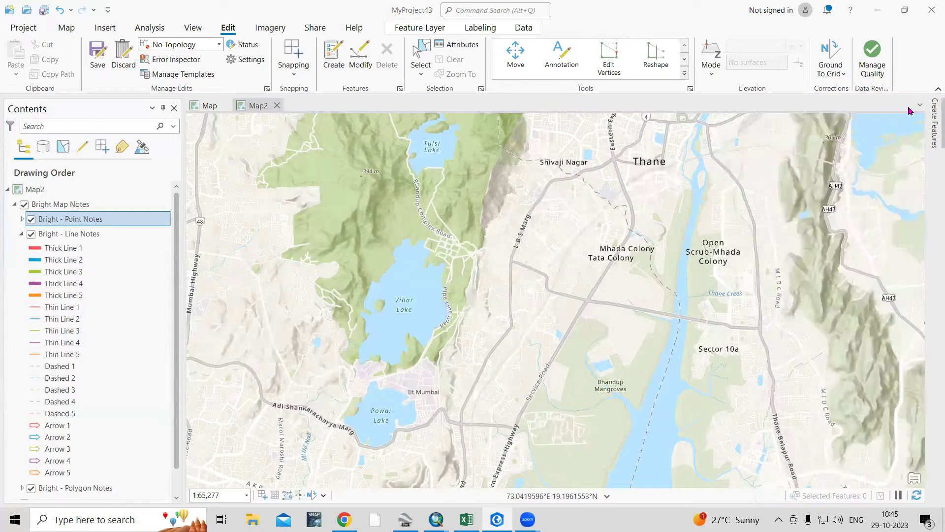
pyautogui.click(907, 107)
pyautogui.scroll(-2, 804, 333)
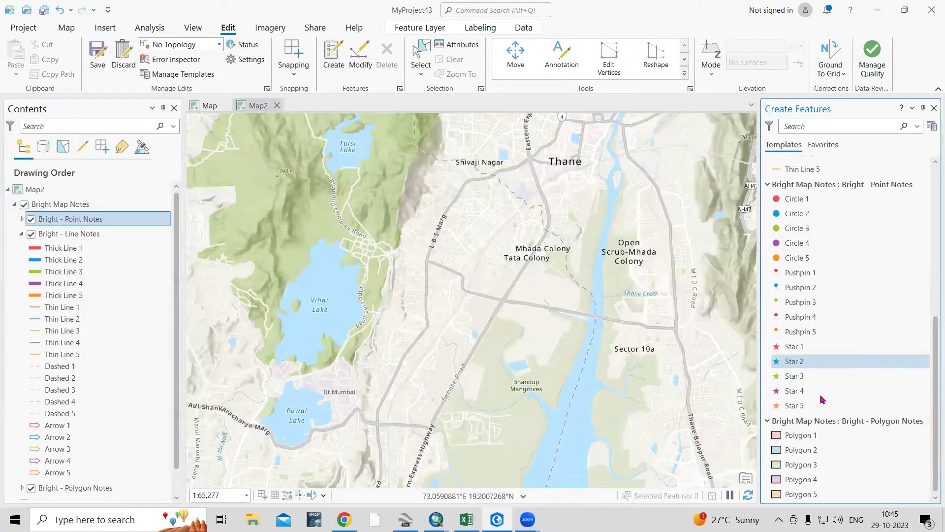
pyautogui.click(22, 237)
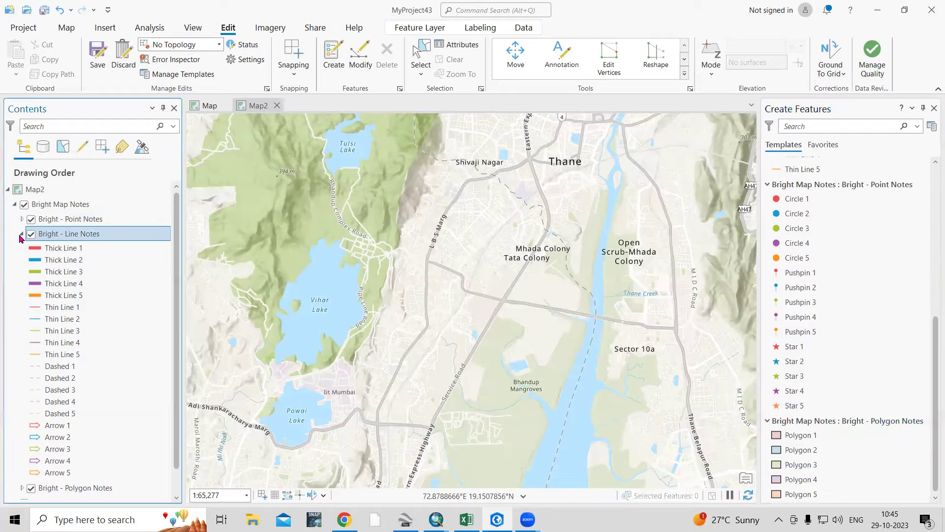
pyautogui.click(22, 235)
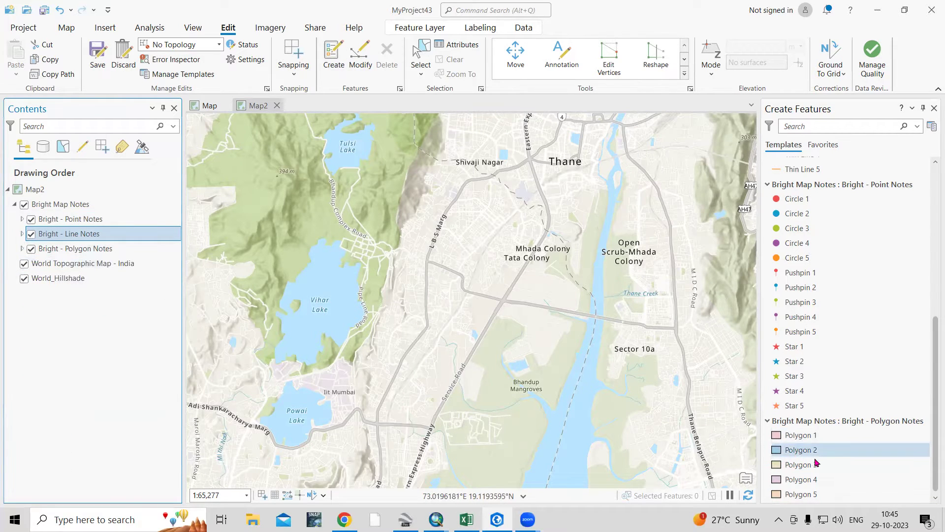
pyautogui.click(798, 450)
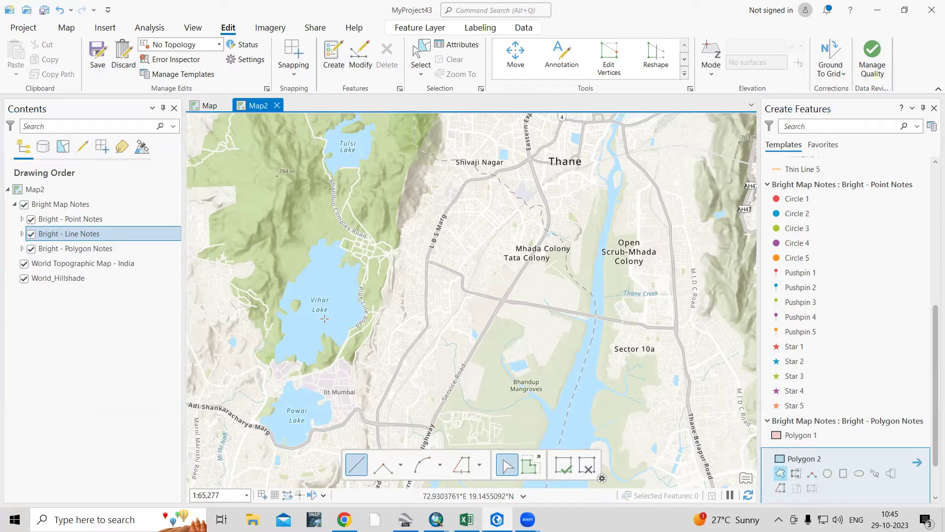
# Step: Zoom to Powai Lake and trace its northern and eastern shoreline with Polygon 2 vertices
pyautogui.scroll(-3, 283, 422)
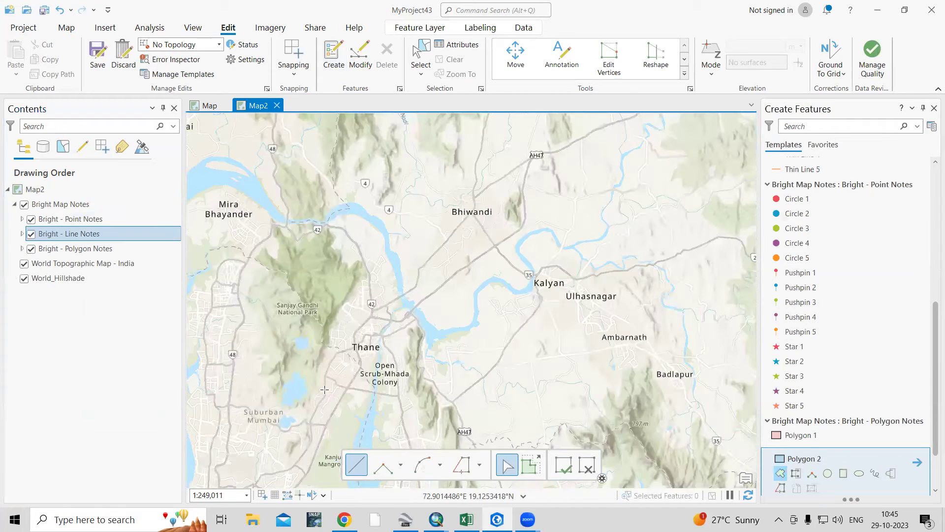
pyautogui.scroll(5, 270, 375)
pyautogui.scroll(1, 273, 362)
pyautogui.click(272, 361)
pyautogui.click(288, 337)
pyautogui.click(292, 330)
pyautogui.click(287, 318)
pyautogui.click(290, 308)
pyautogui.click(299, 308)
pyautogui.click(305, 290)
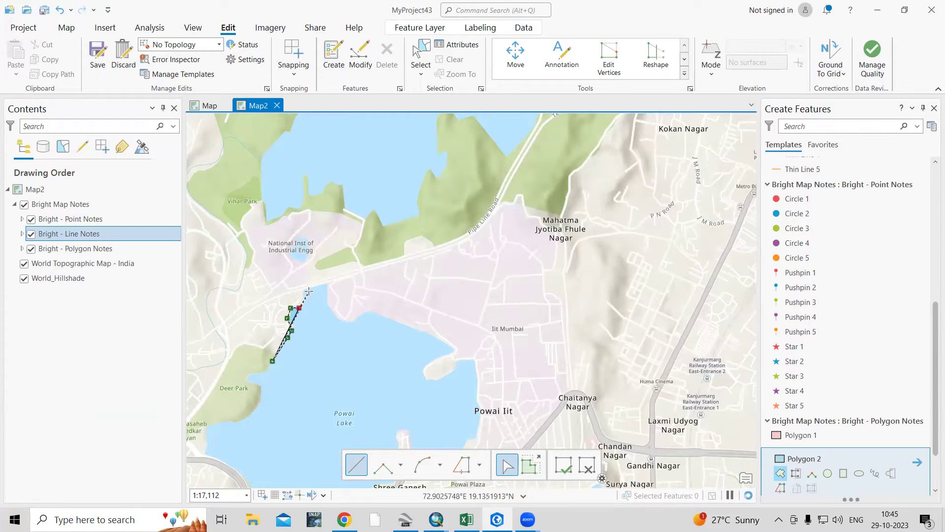
pyautogui.click(327, 284)
pyautogui.click(340, 319)
pyautogui.click(351, 320)
pyautogui.click(369, 312)
pyautogui.click(402, 324)
pyautogui.click(444, 341)
pyautogui.click(453, 349)
pyautogui.click(438, 359)
pyautogui.click(427, 366)
pyautogui.click(424, 376)
pyautogui.click(434, 380)
pyautogui.click(452, 372)
pyautogui.click(473, 358)
pyautogui.click(477, 396)
pyautogui.click(482, 412)
pyautogui.click(476, 434)
# Step: Continue the outline around the southern and western shore near Deer Park and finish the lake polygon
pyautogui.moveTo(462, 450); pyautogui.dragTo(520, 254)
pyautogui.click(519, 253)
pyautogui.click(482, 260)
pyautogui.click(462, 233)
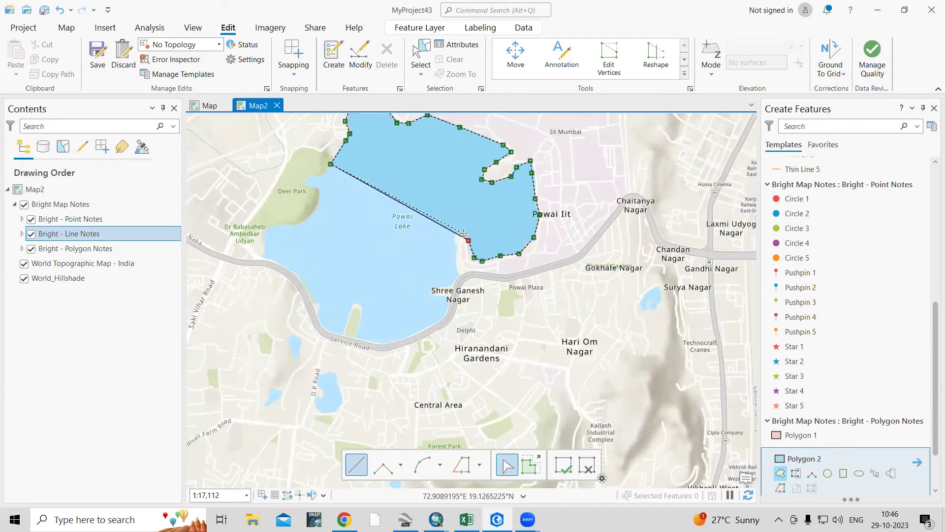
pyautogui.click(456, 258)
pyautogui.click(450, 292)
pyautogui.click(414, 334)
pyautogui.click(373, 340)
pyautogui.click(358, 306)
pyautogui.click(343, 329)
pyautogui.click(319, 318)
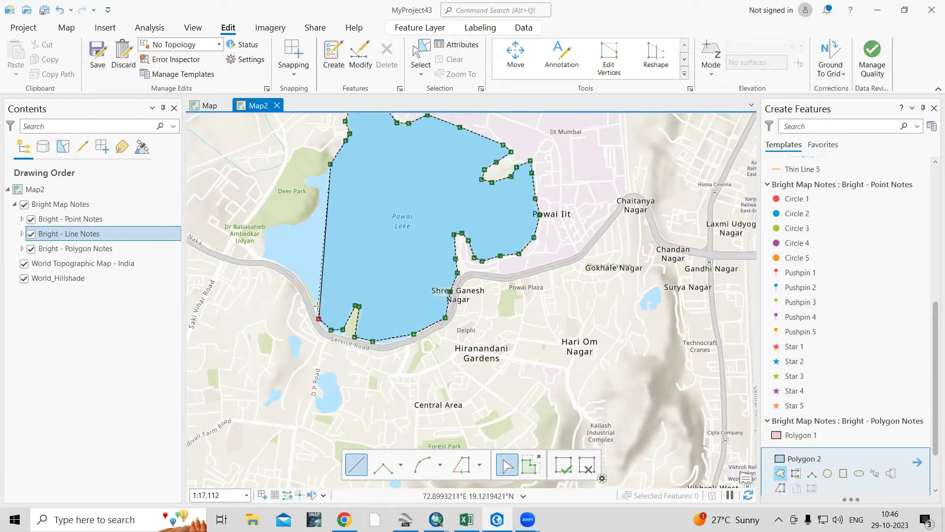
pyautogui.click(310, 287)
pyautogui.click(276, 260)
pyautogui.click(264, 234)
pyautogui.click(293, 226)
pyautogui.click(314, 212)
pyautogui.click(309, 185)
pyautogui.click(305, 183)
pyautogui.click(306, 178)
pyautogui.click(311, 177)
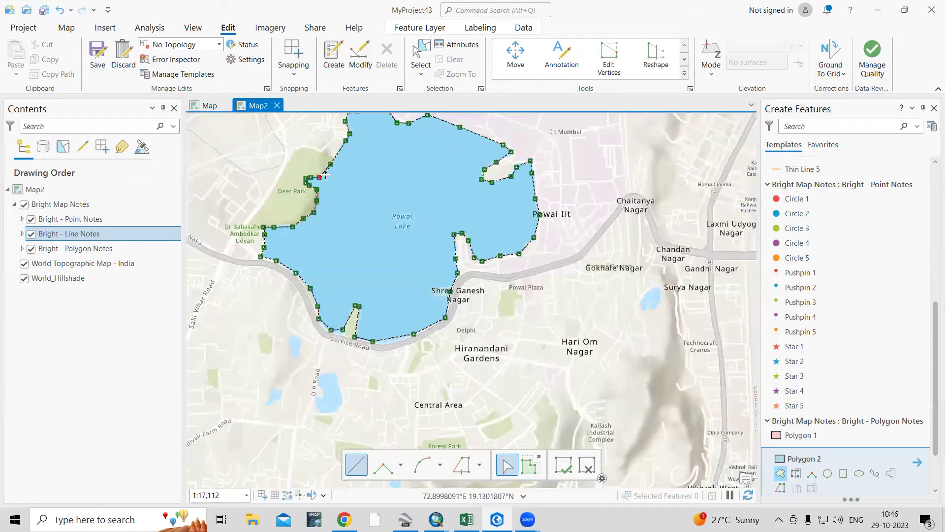
pyautogui.doubleClick(326, 174)
pyautogui.scroll(-2, 356, 337)
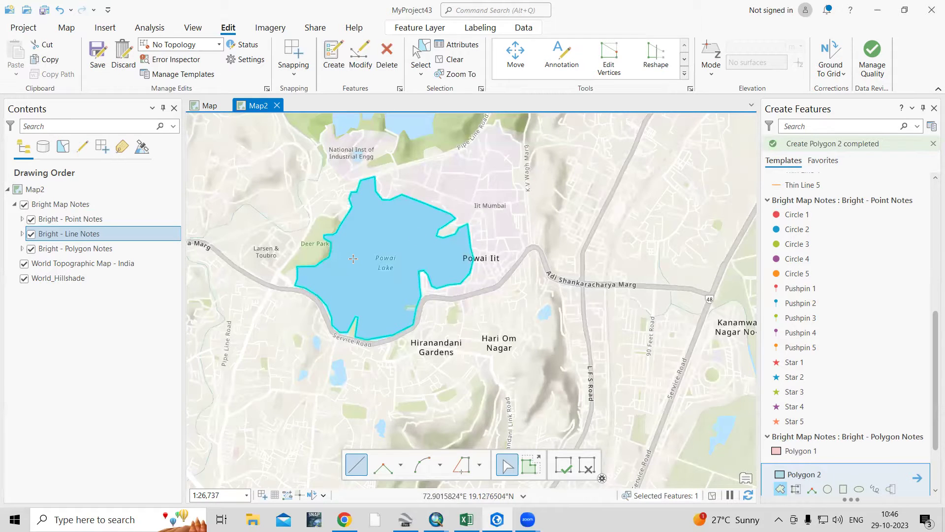
# Step: Expand Bright - Polygon Notes and check its attribute table's single record (length 7925.46459) before closing it
pyautogui.click(22, 249)
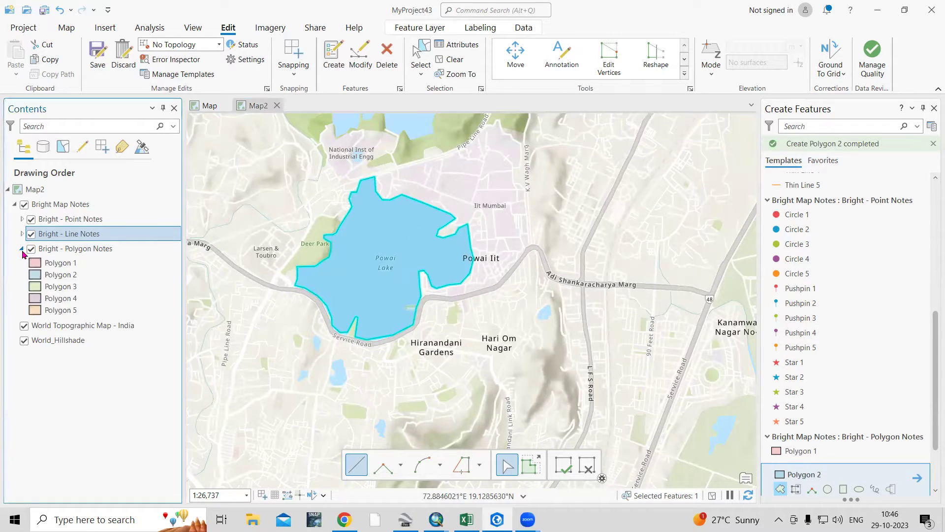
pyautogui.click(77, 251)
pyautogui.rightClick(77, 251)
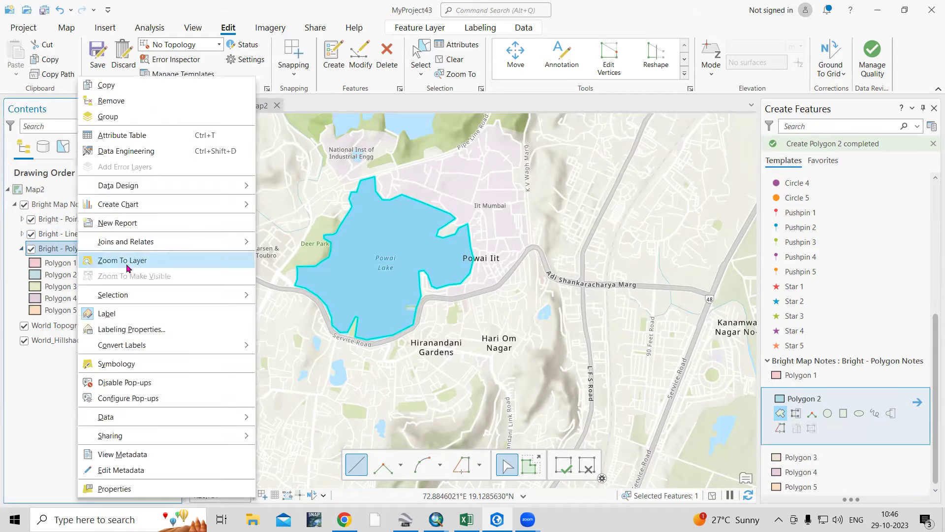
pyautogui.click(118, 133)
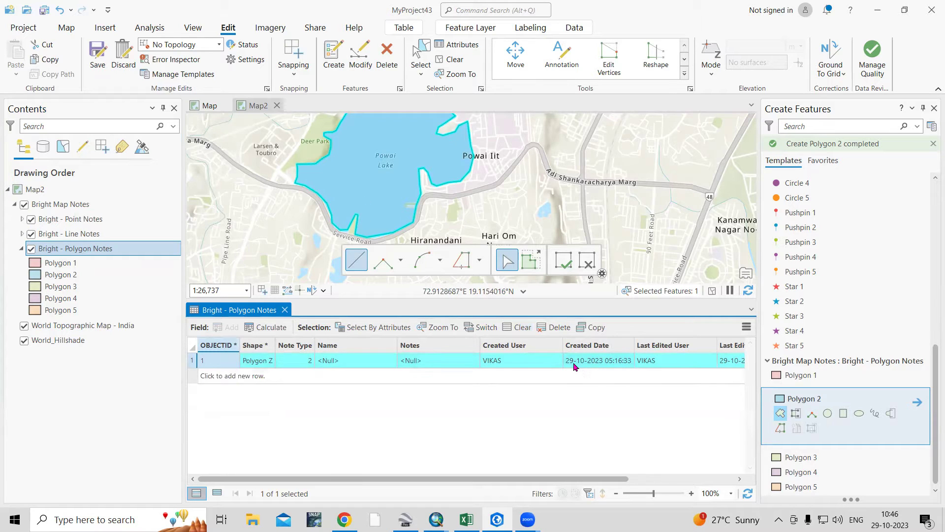
pyautogui.moveTo(502, 478); pyautogui.dragTo(677, 484)
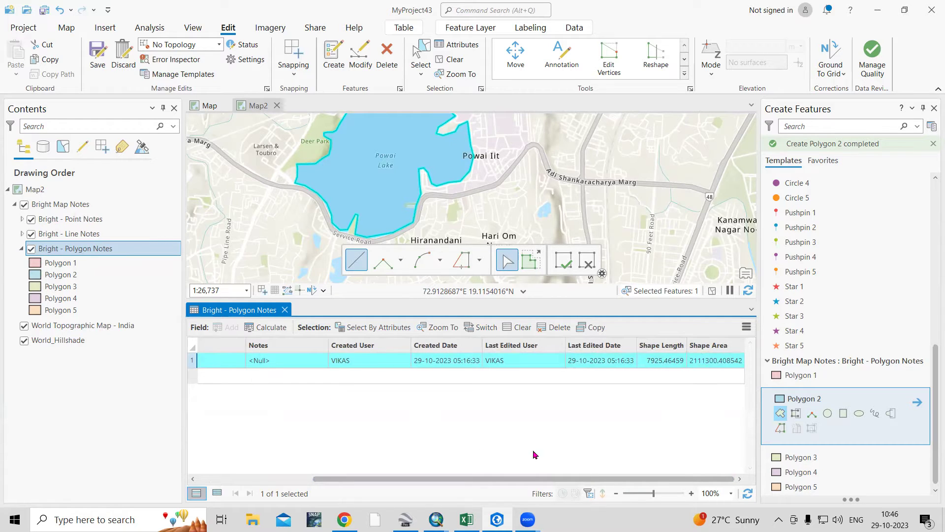
pyautogui.moveTo(571, 486); pyautogui.dragTo(401, 487)
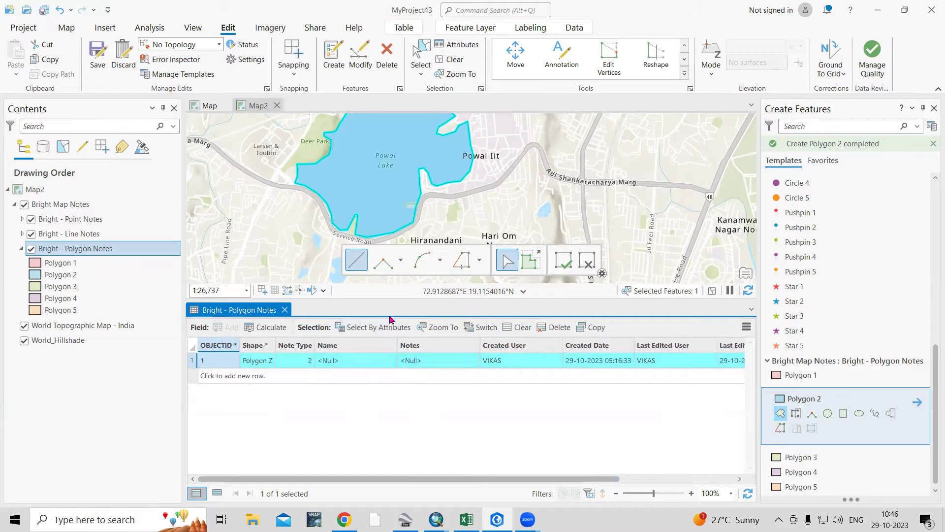
pyautogui.click(285, 310)
pyautogui.scroll(-1, 376, 415)
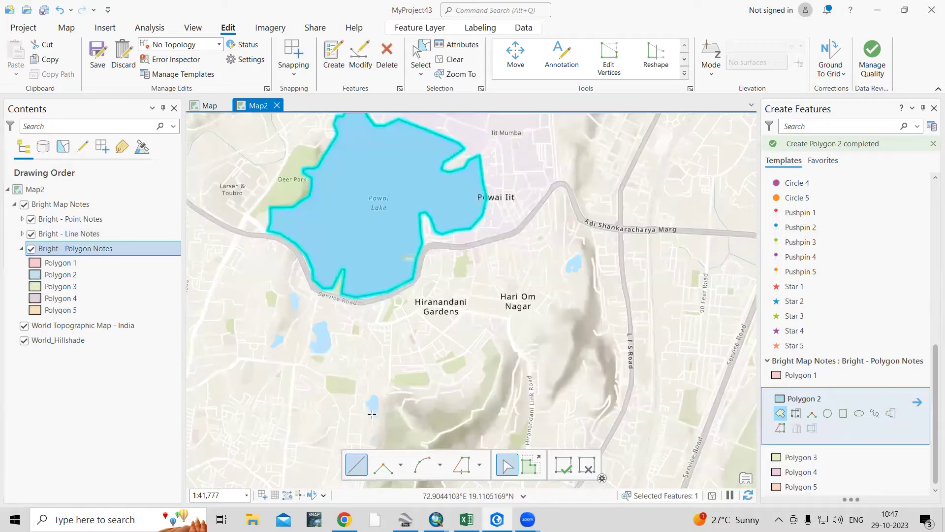
# Step: Pick the Polygon 3 template and outline Forest Park, south of Powai Lake, as a closed polygon note
pyautogui.scroll(3, 300, 351)
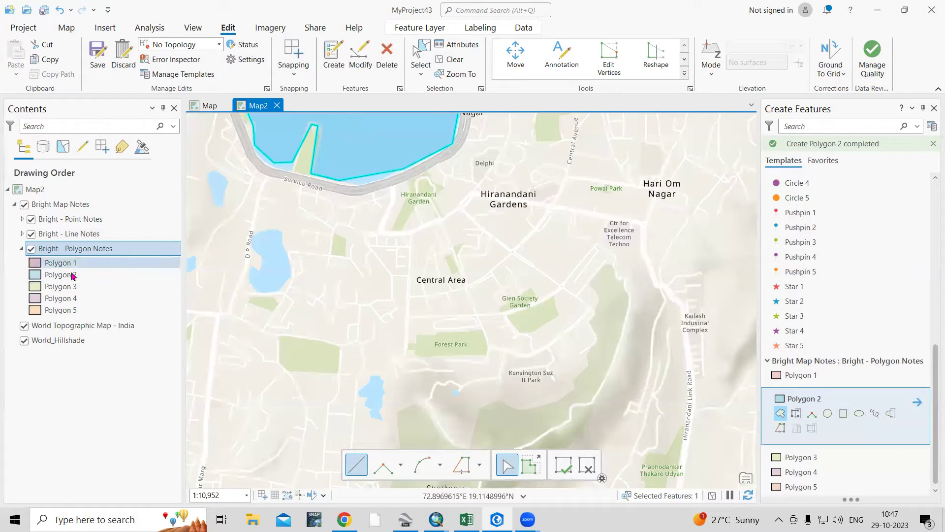
pyautogui.click(69, 289)
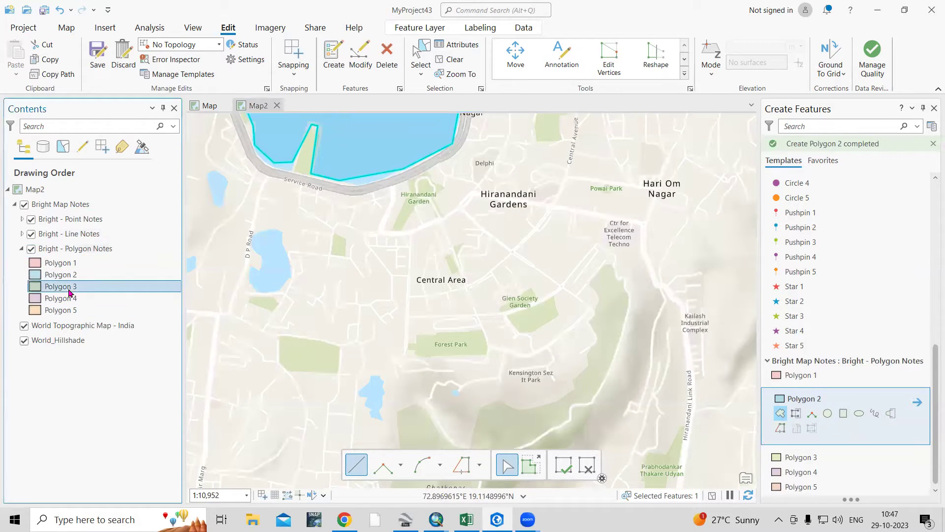
pyautogui.click(416, 334)
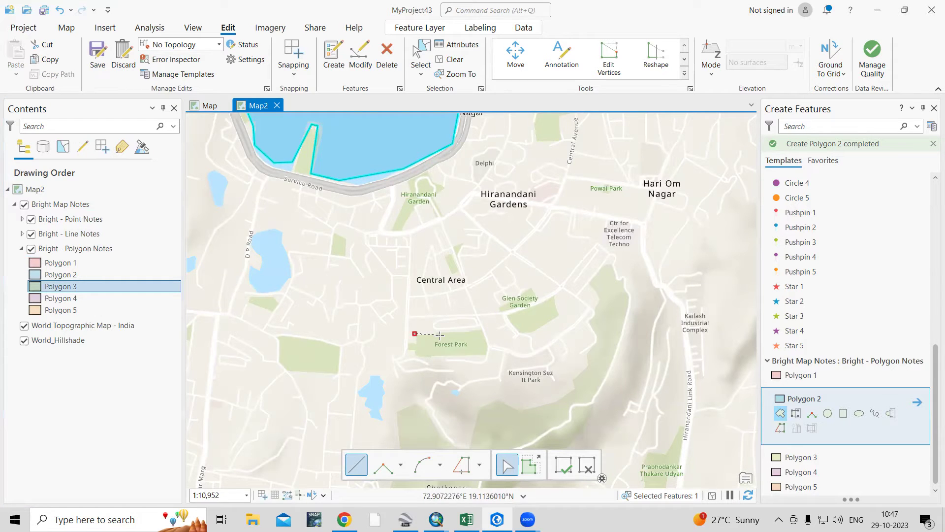
pyautogui.click(441, 333)
pyautogui.click(466, 331)
pyautogui.click(482, 326)
pyautogui.click(486, 344)
pyautogui.click(485, 354)
pyautogui.click(458, 356)
pyautogui.click(429, 356)
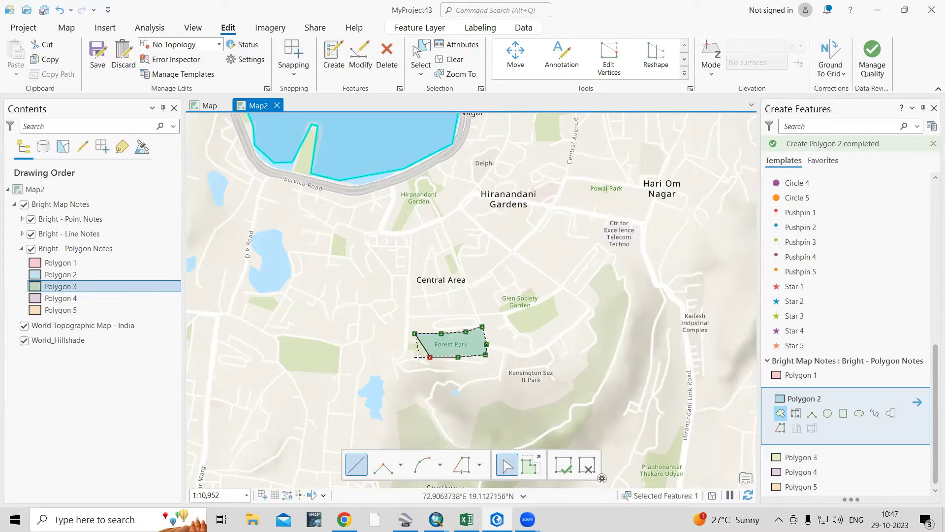
pyautogui.doubleClick(416, 346)
pyautogui.scroll(-4, 360, 372)
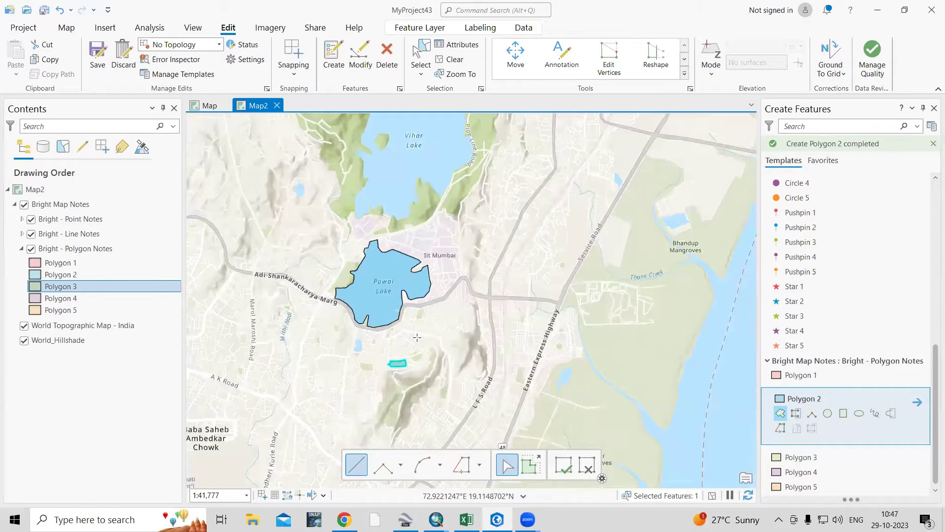
# Step: Select Bright - Line Notes and expand it to show its Dashed, Thick Line and Thin Line styles
pyautogui.scroll(1, 378, 334)
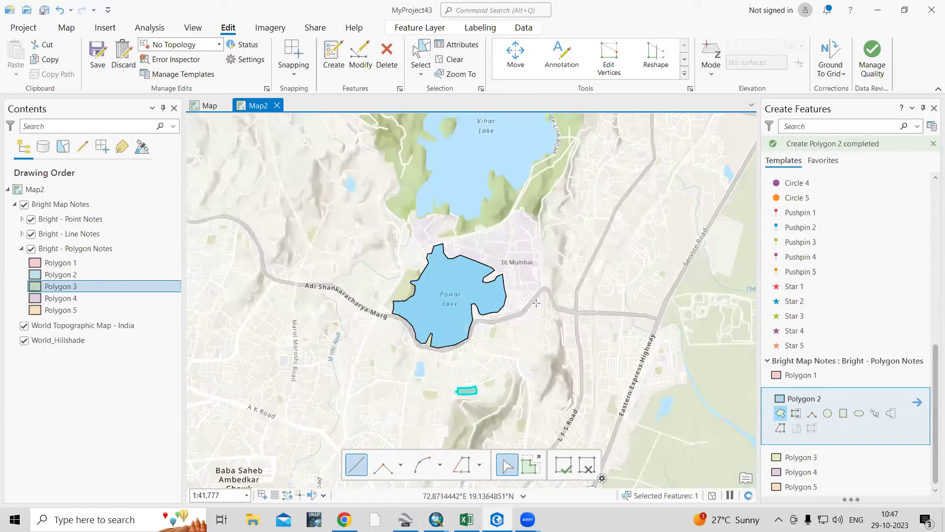
pyautogui.click(84, 239)
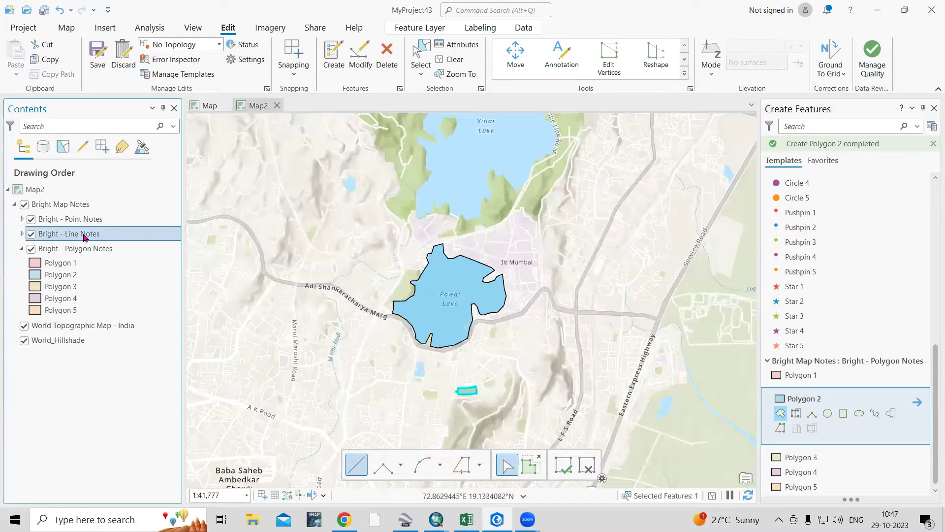
pyautogui.click(21, 235)
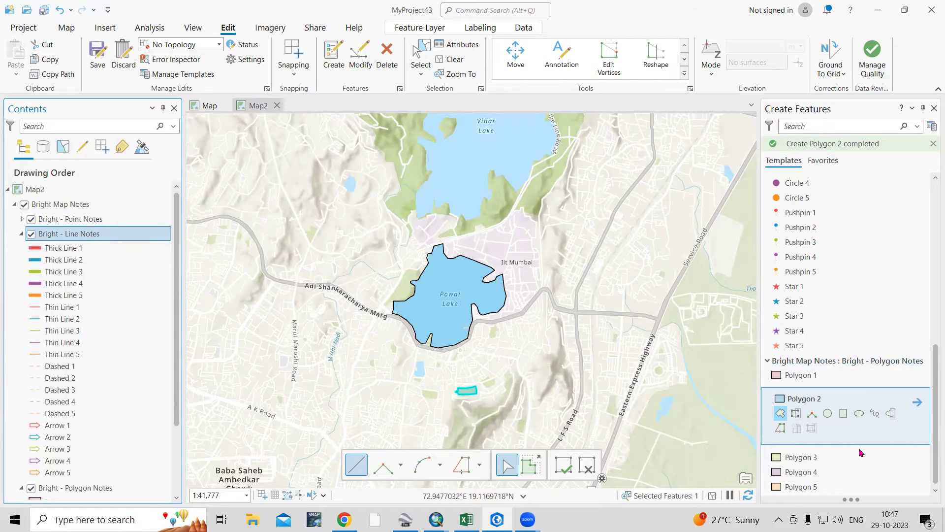
pyautogui.scroll(3, 823, 340)
pyautogui.scroll(5, 807, 261)
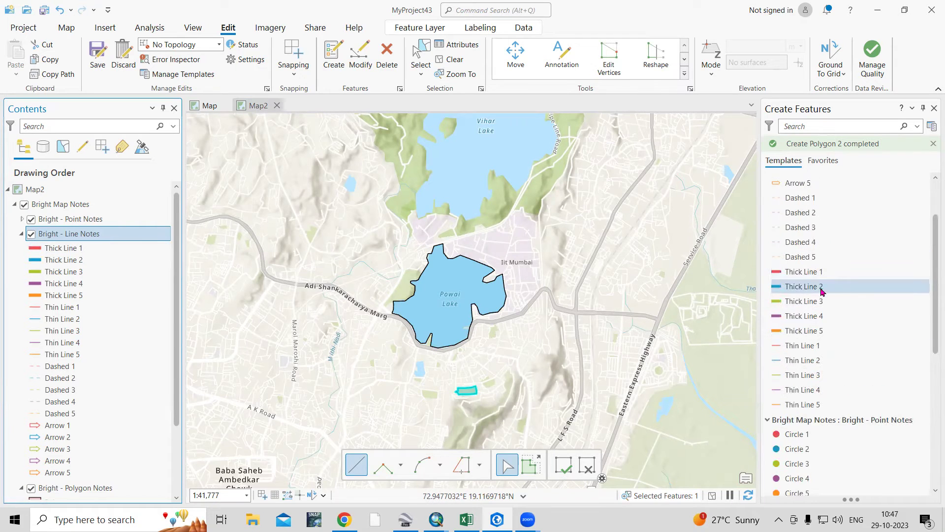
# Step: Pick Thick Line 2 and trace Adi Shankaracharya Marg westward from the highway past IIT Mumbai
pyautogui.click(809, 286)
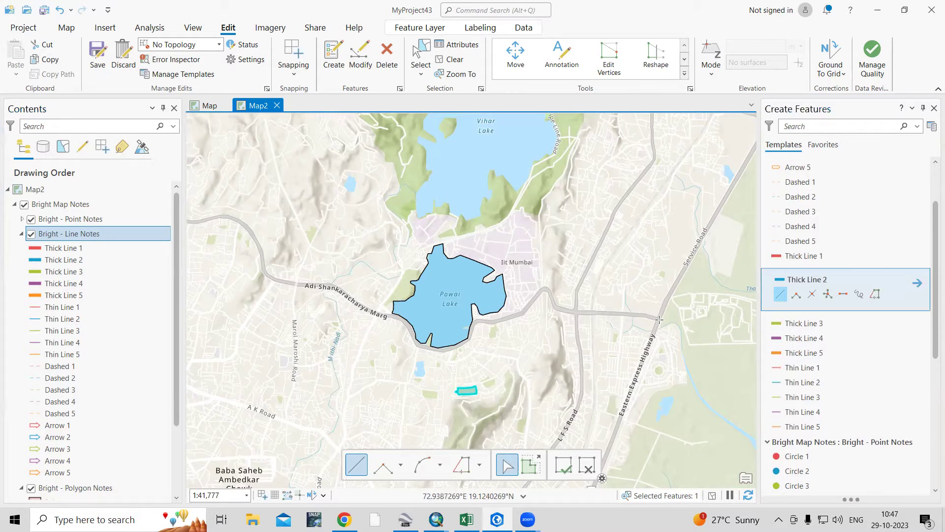
pyautogui.click(620, 314)
pyautogui.click(587, 314)
pyautogui.click(568, 312)
pyautogui.click(551, 303)
pyautogui.click(548, 286)
pyautogui.click(527, 306)
pyautogui.click(505, 317)
pyautogui.click(479, 325)
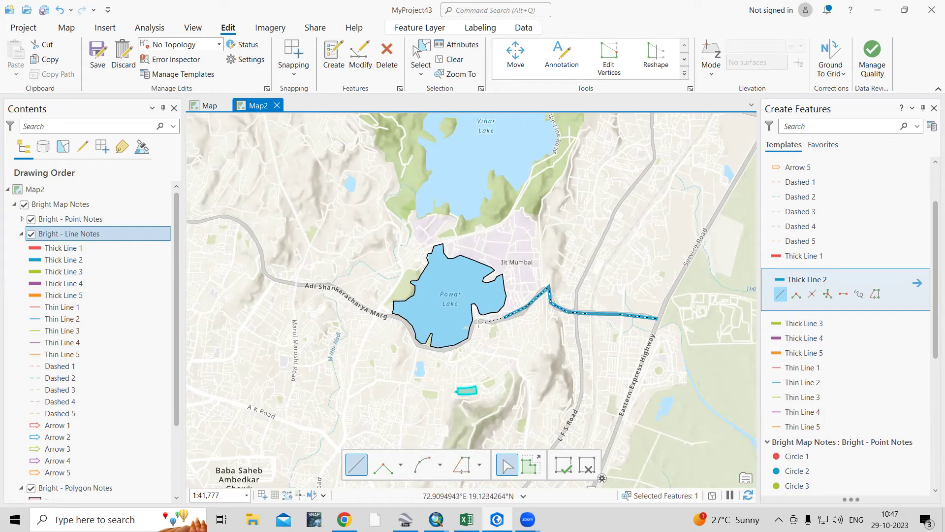
pyautogui.click(462, 344)
# Step: Carry the road line around the lake's southern tip and further west, then finish it
pyautogui.click(447, 350)
pyautogui.click(424, 348)
pyautogui.click(412, 341)
pyautogui.click(405, 325)
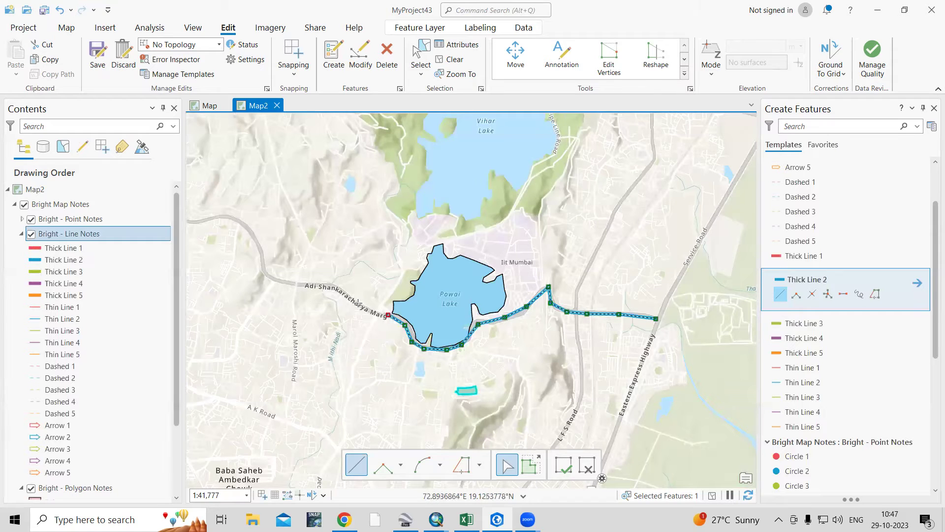
pyautogui.click(325, 286)
pyautogui.click(298, 285)
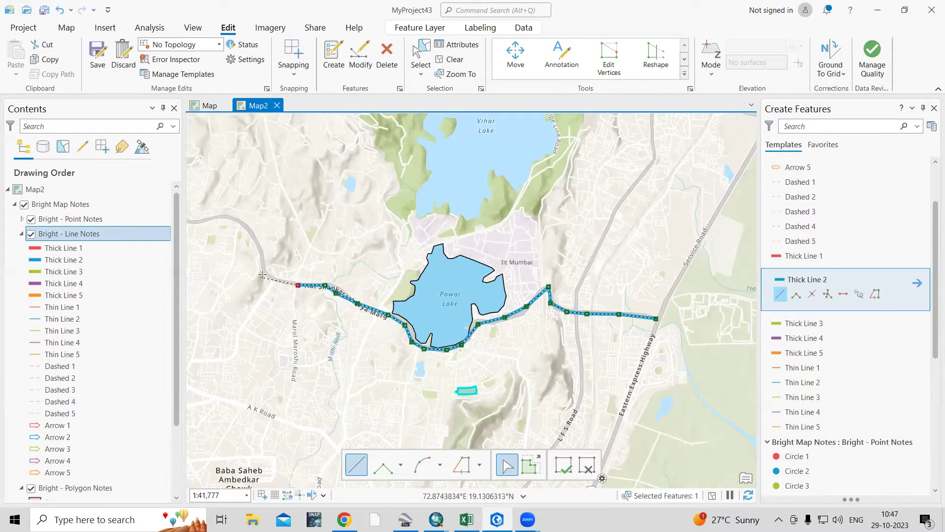
pyautogui.doubleClick(264, 272)
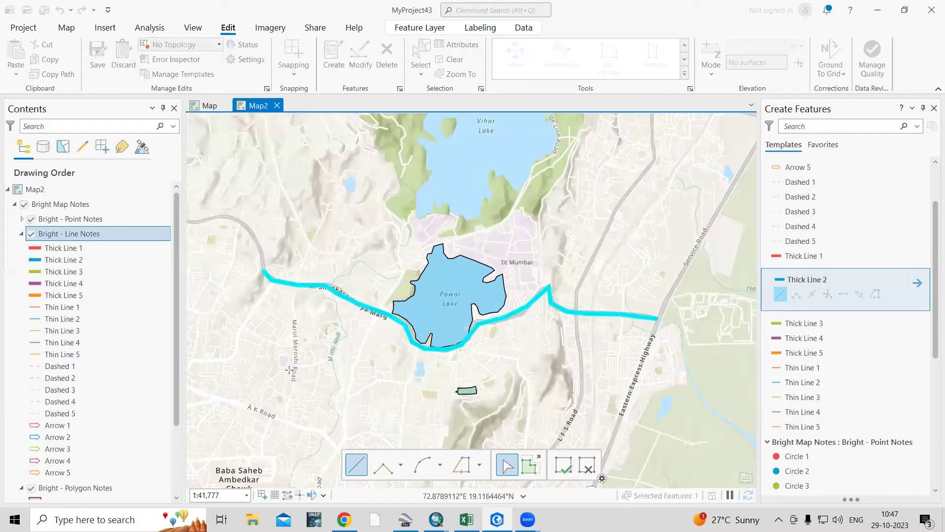
pyautogui.scroll(-3, 347, 327)
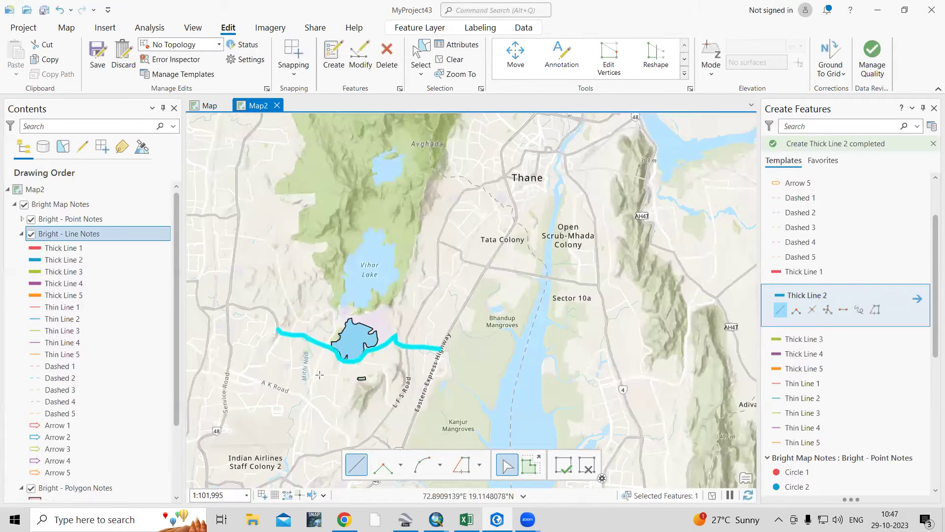
pyautogui.scroll(2, 319, 375)
pyautogui.scroll(2, 467, 266)
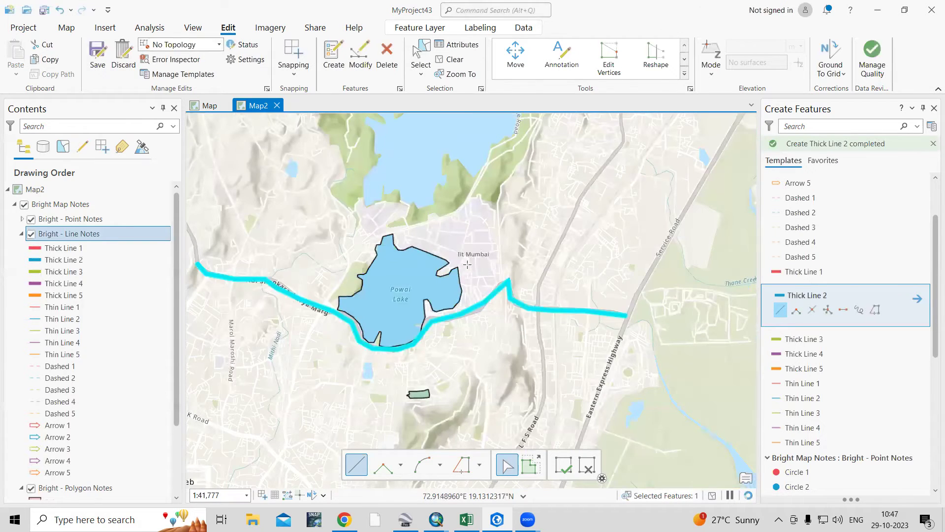
pyautogui.scroll(1, 473, 256)
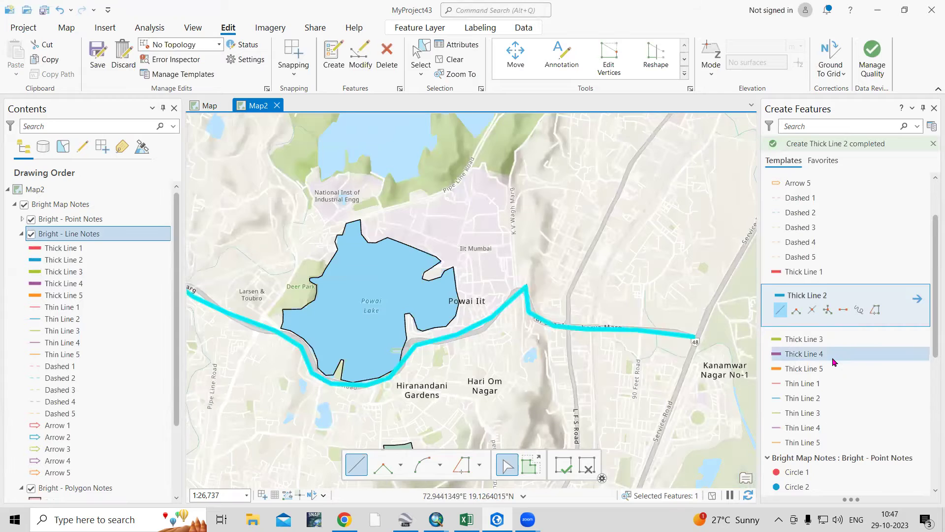
pyautogui.scroll(-3, 837, 384)
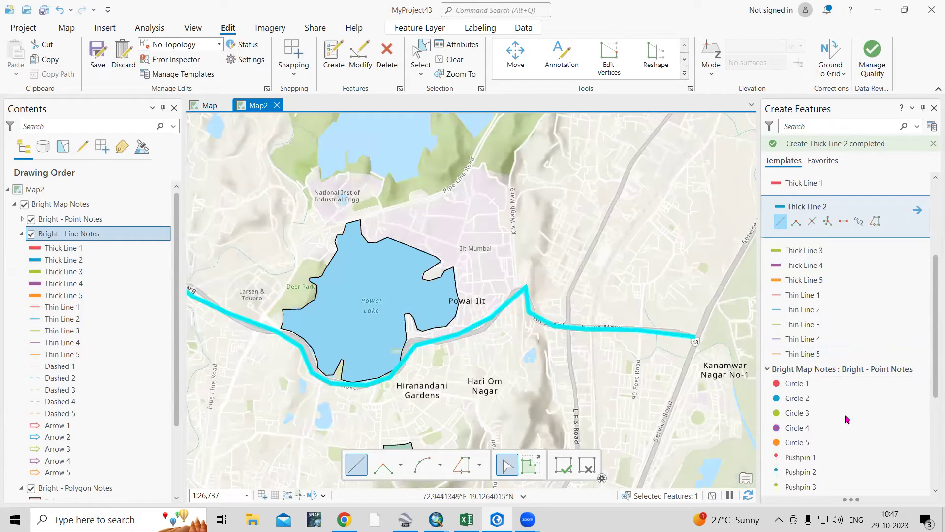
# Step: Place a red Pushpin 1 note near IIT Mumbai and confirm its record in the Bright - Point Notes attribute table
pyautogui.click(798, 458)
pyautogui.click(464, 249)
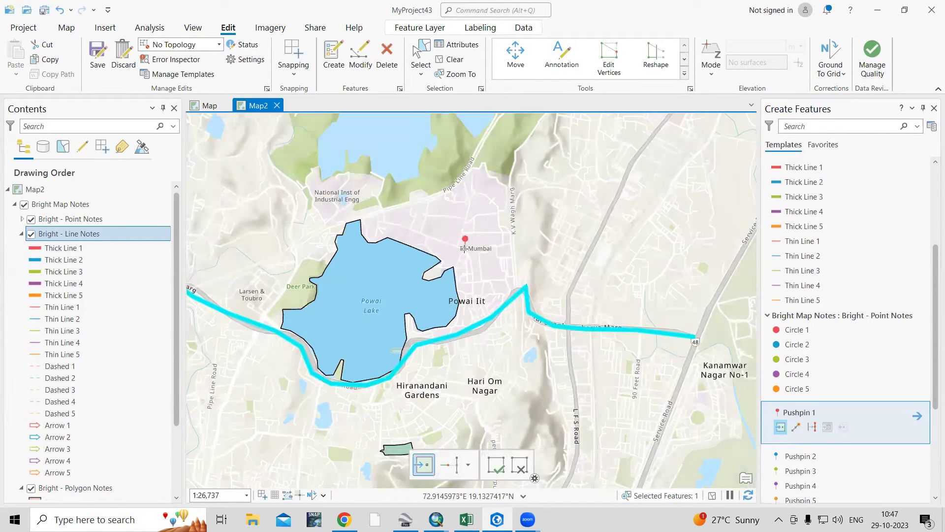
pyautogui.click(72, 219)
pyautogui.rightClick(62, 219)
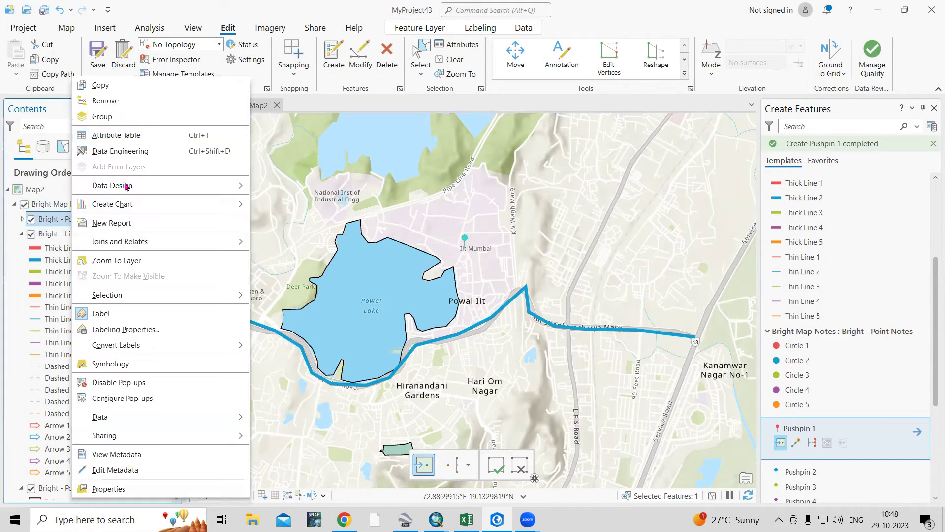
pyautogui.click(144, 131)
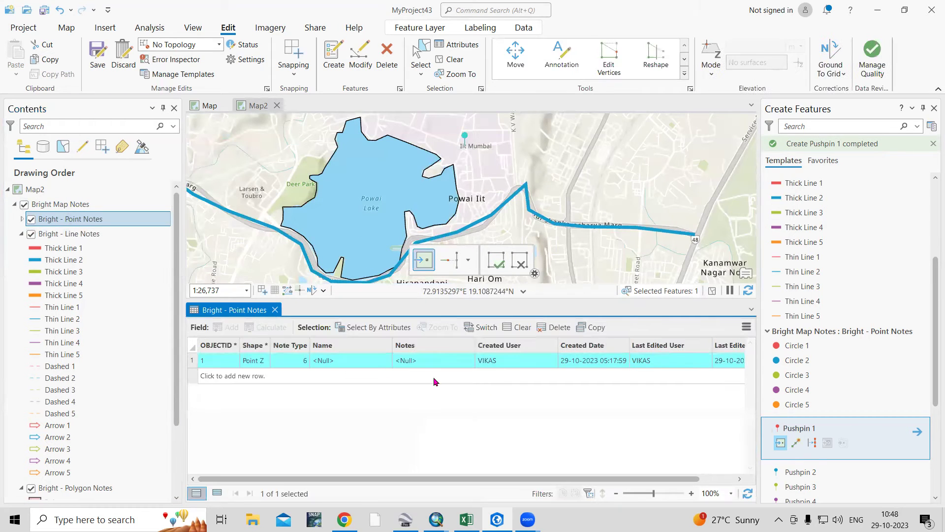
pyautogui.moveTo(510, 480); pyautogui.dragTo(381, 466)
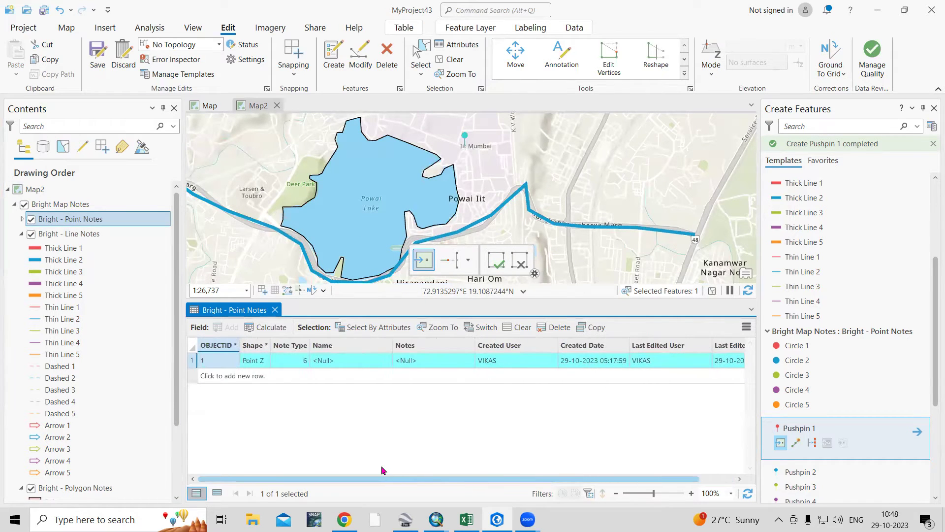
pyautogui.click(275, 310)
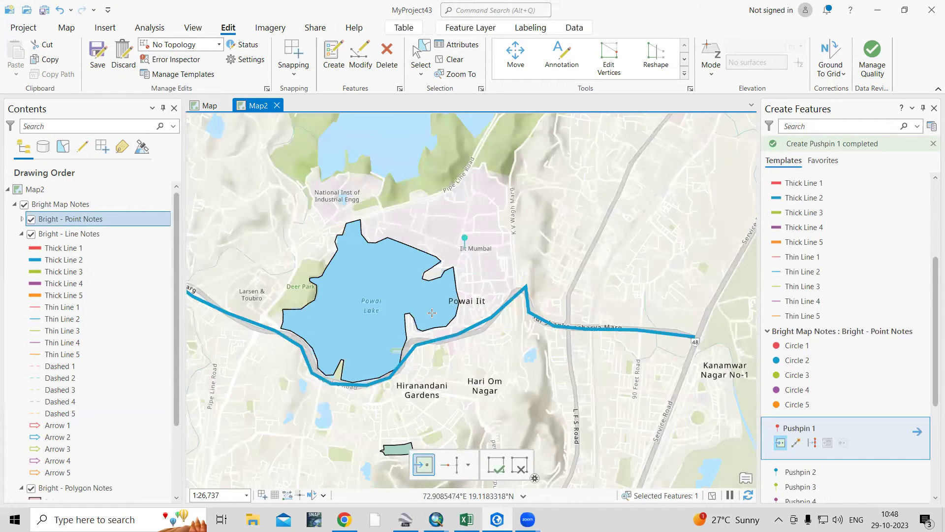
# Step: Draw a five-vertex Thin Line 2 note along the road running north-east toward Vihar Lake
pyautogui.scroll(-2, 420, 338)
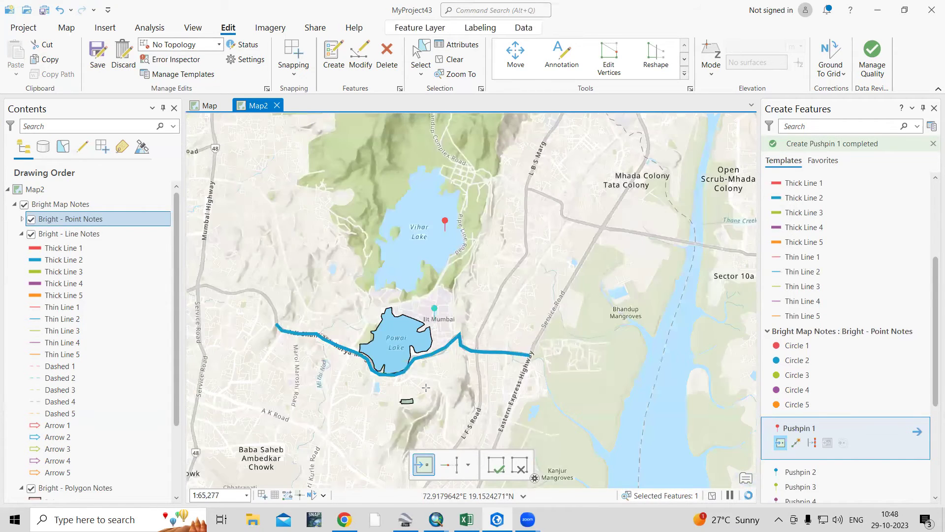
pyautogui.scroll(2, 440, 390)
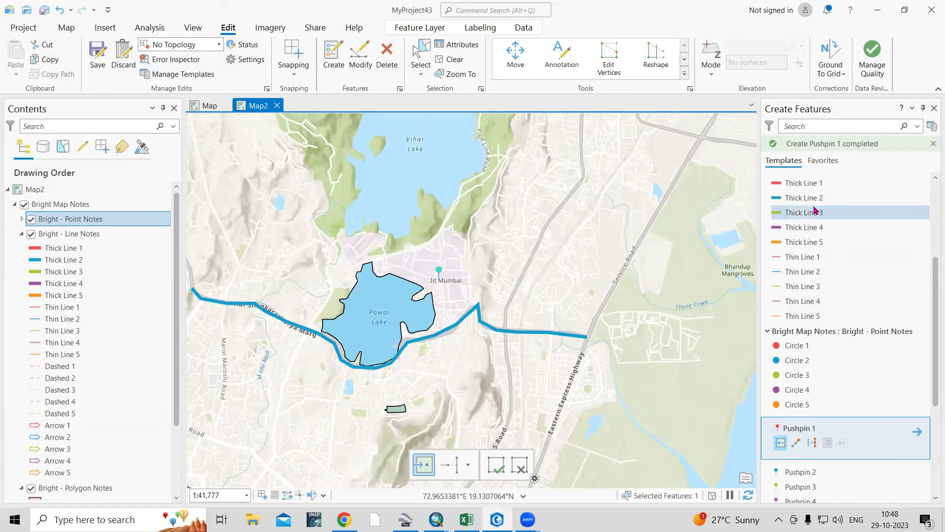
pyautogui.click(808, 277)
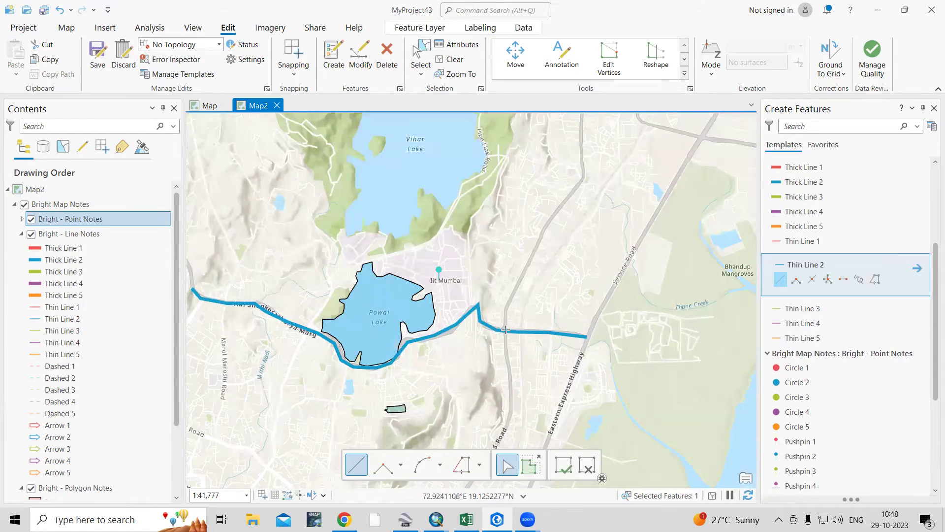
pyautogui.click(506, 306)
pyautogui.click(526, 265)
pyautogui.click(541, 231)
pyautogui.click(556, 209)
pyautogui.doubleClick(583, 174)
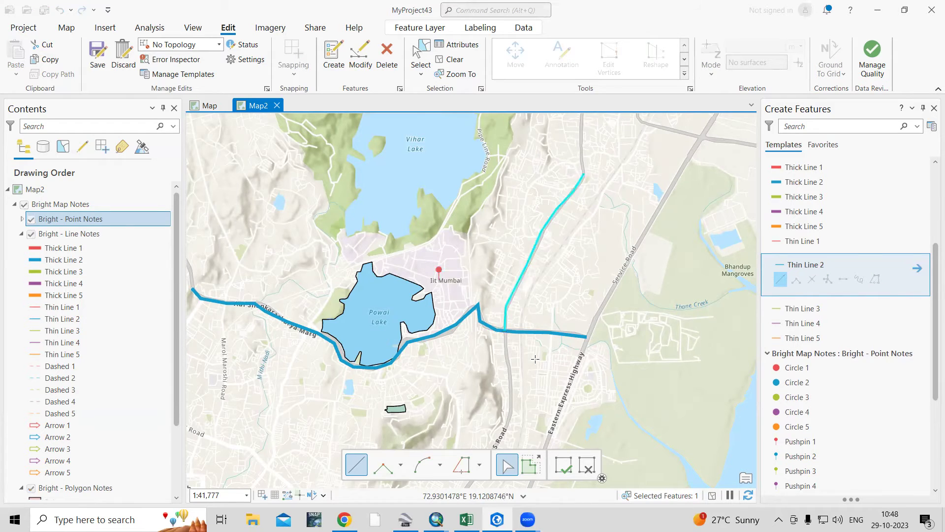
pyautogui.scroll(-2, 535, 359)
pyautogui.scroll(2, 460, 374)
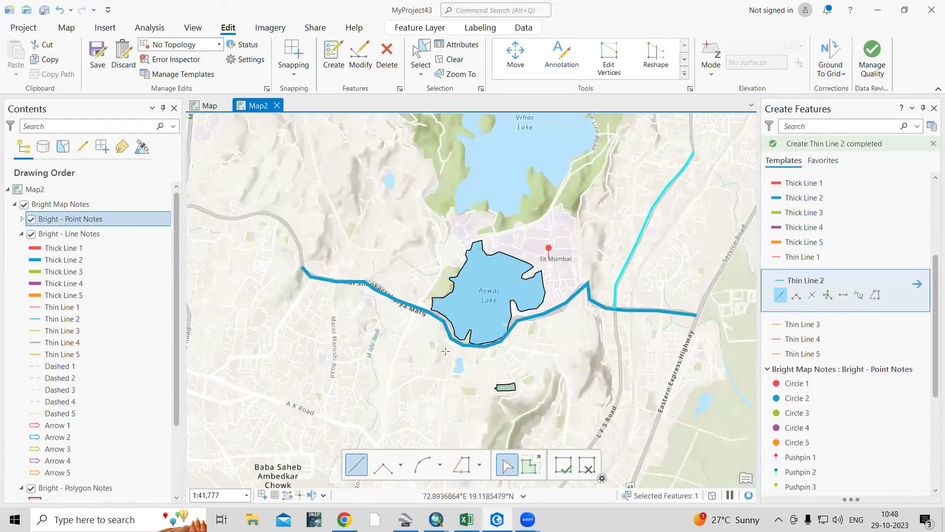
pyautogui.click(21, 233)
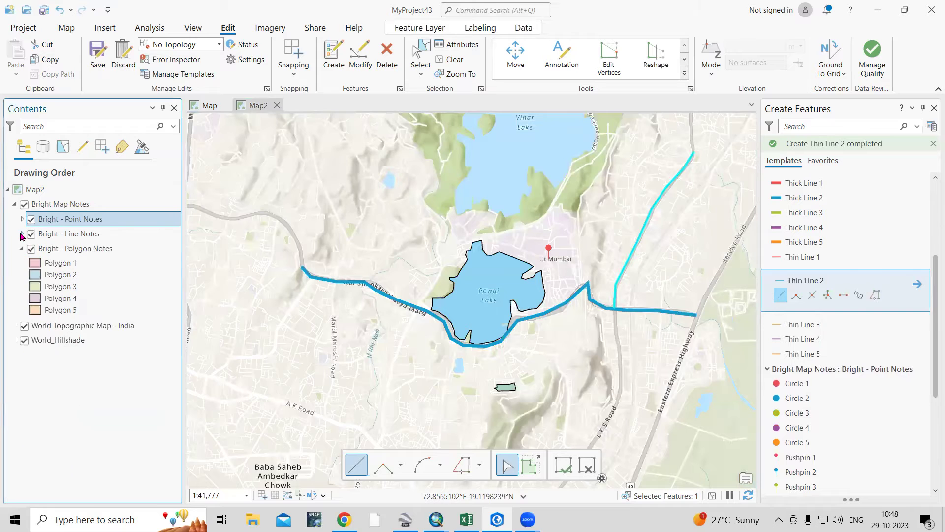
pyautogui.click(79, 251)
pyautogui.rightClick(79, 251)
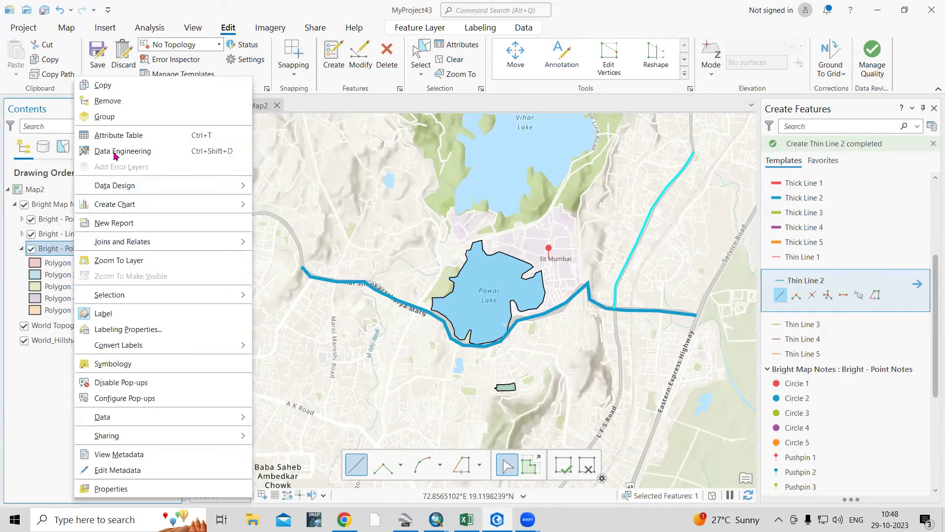
pyautogui.click(479, 293)
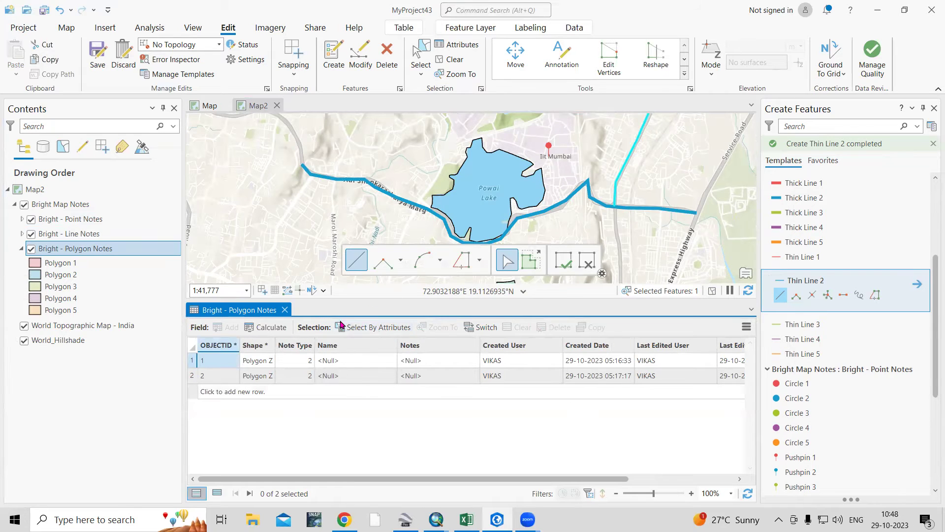
pyautogui.click(467, 298)
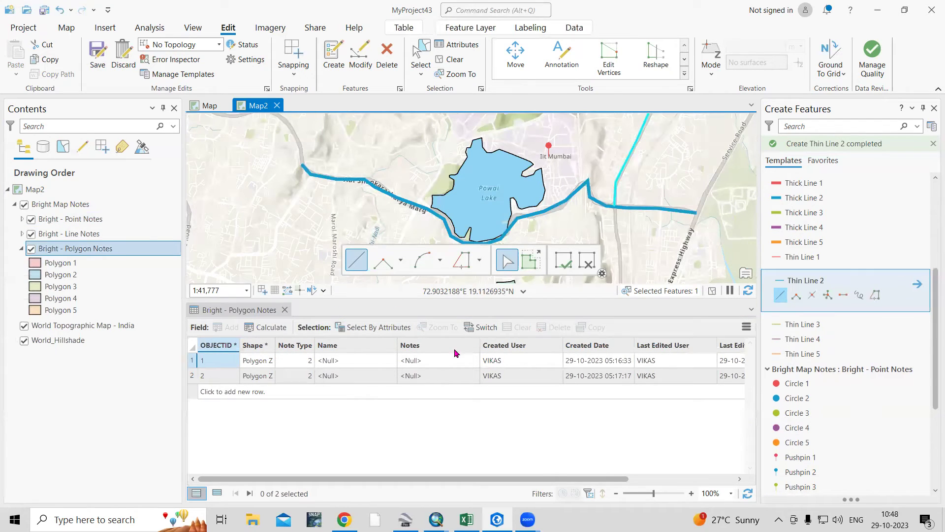
pyautogui.click(285, 310)
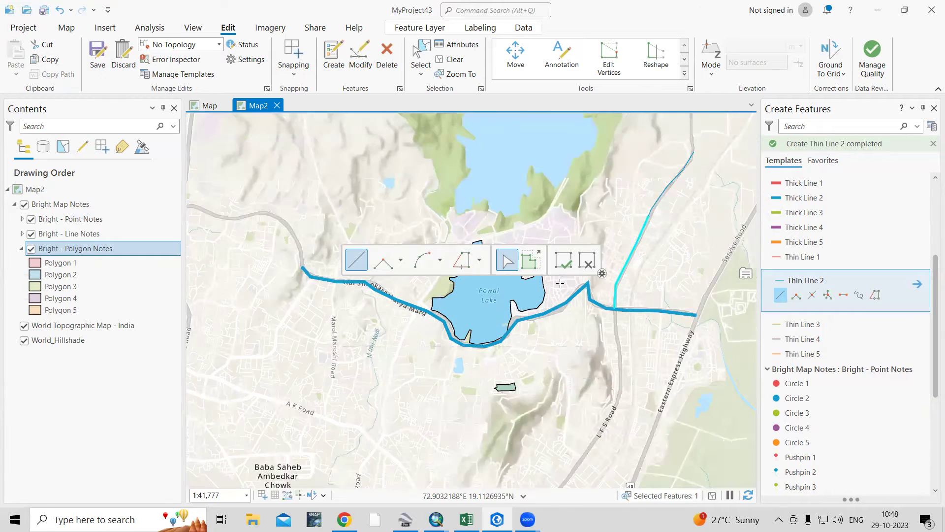
pyautogui.scroll(3, 509, 387)
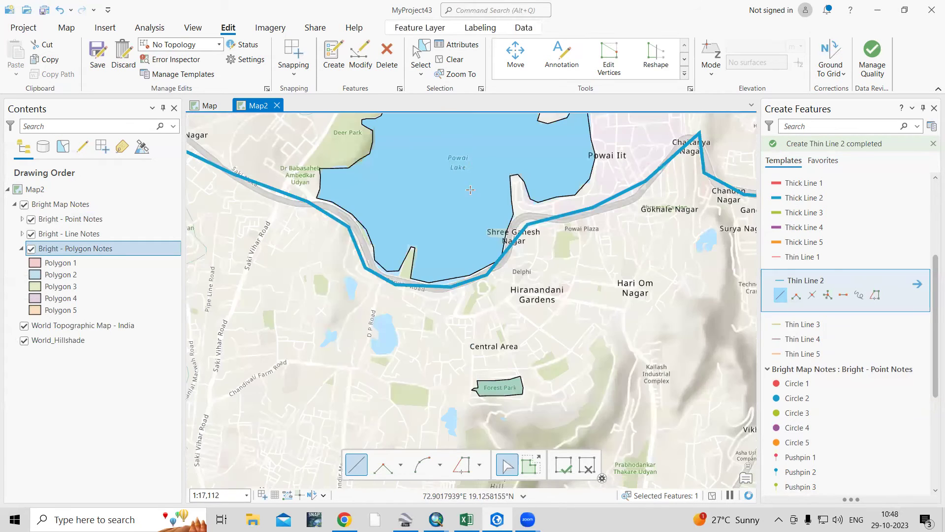
pyautogui.scroll(-2, 443, 264)
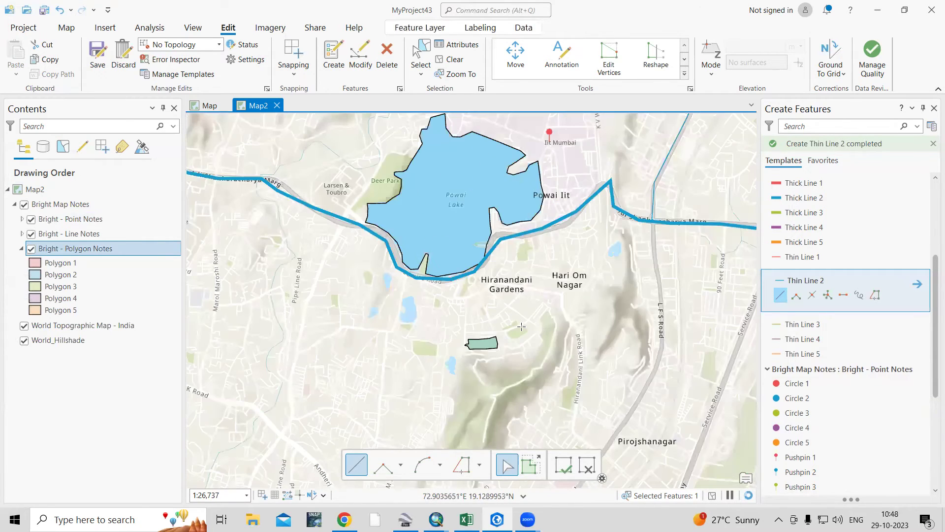
# Step: Export Bright - Polygon Notes to BrightPolygonN_ExportFeature1 with the default output name
pyautogui.rightClick(81, 253)
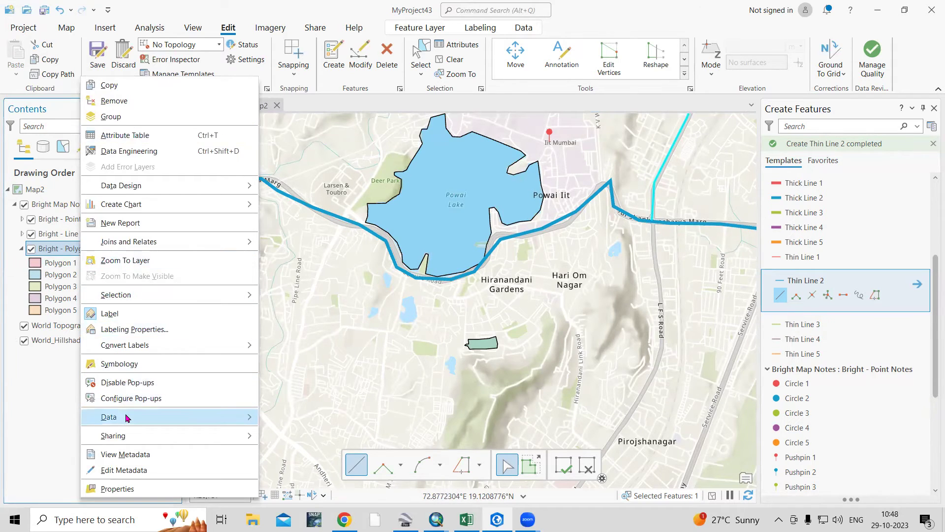
pyautogui.moveTo(127, 419)
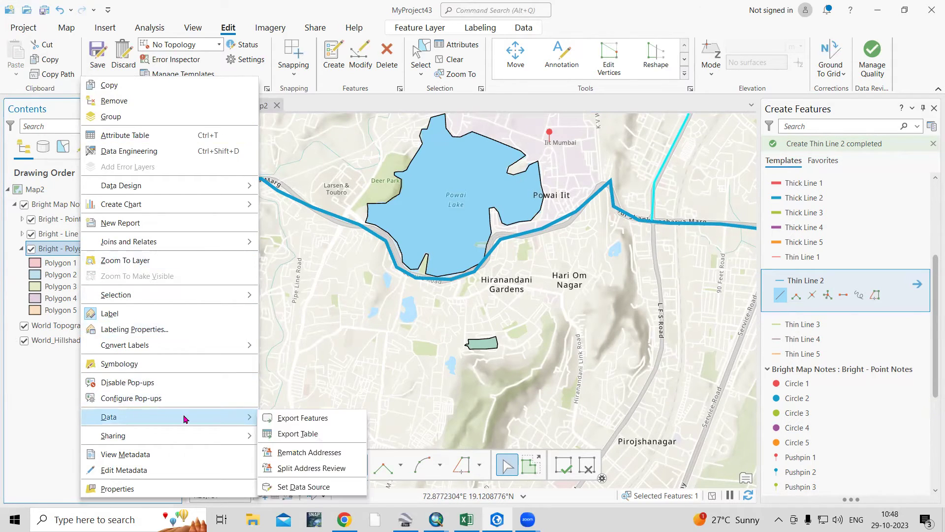
pyautogui.click(315, 425)
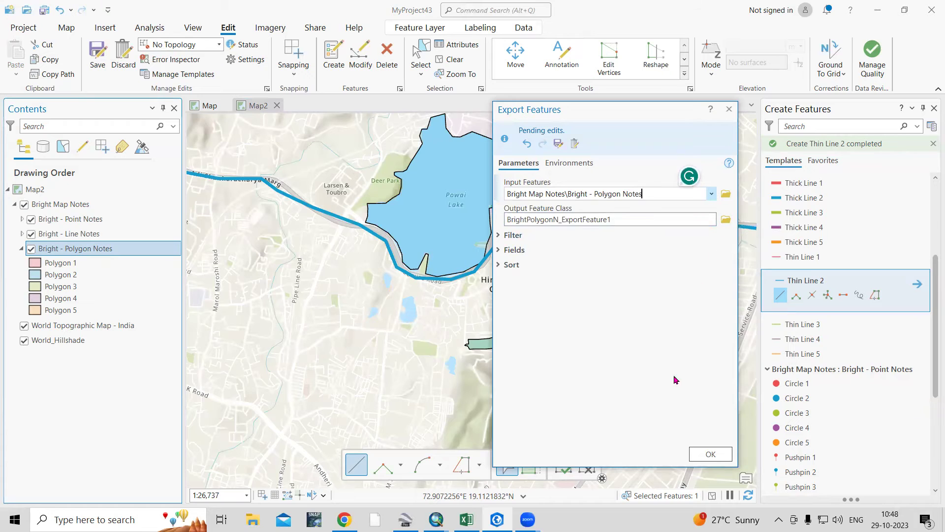
pyautogui.click(711, 455)
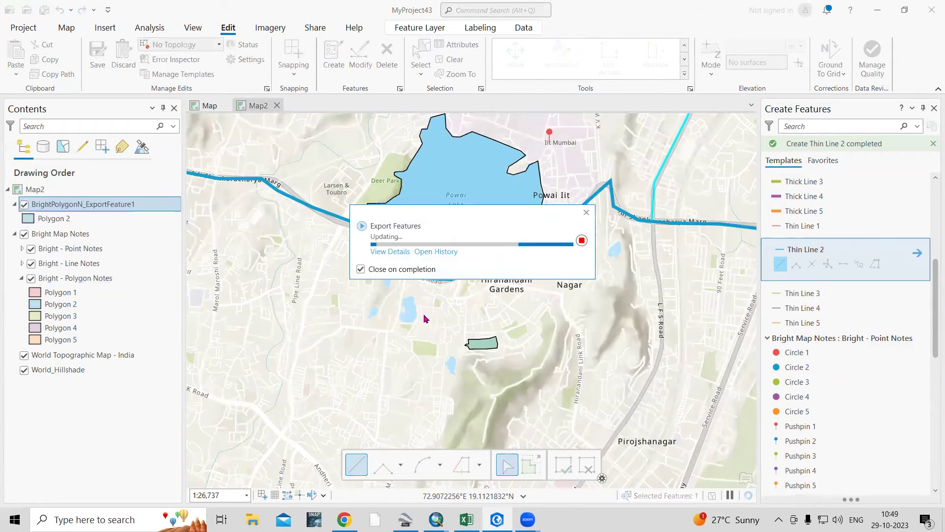
# Step: Hide the Bright Map Notes group and its point, line and polygon sublayers
pyautogui.click(24, 234)
pyautogui.click(31, 278)
pyautogui.click(31, 264)
pyautogui.click(31, 249)
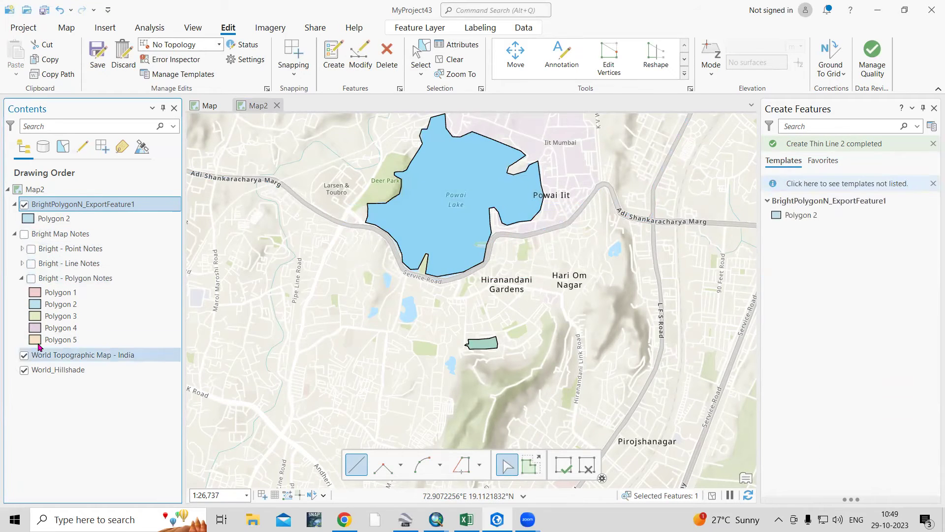
# Step: Review the BrightPolygonN_ExportFeature1 attribute table
pyautogui.scroll(-2, 445, 346)
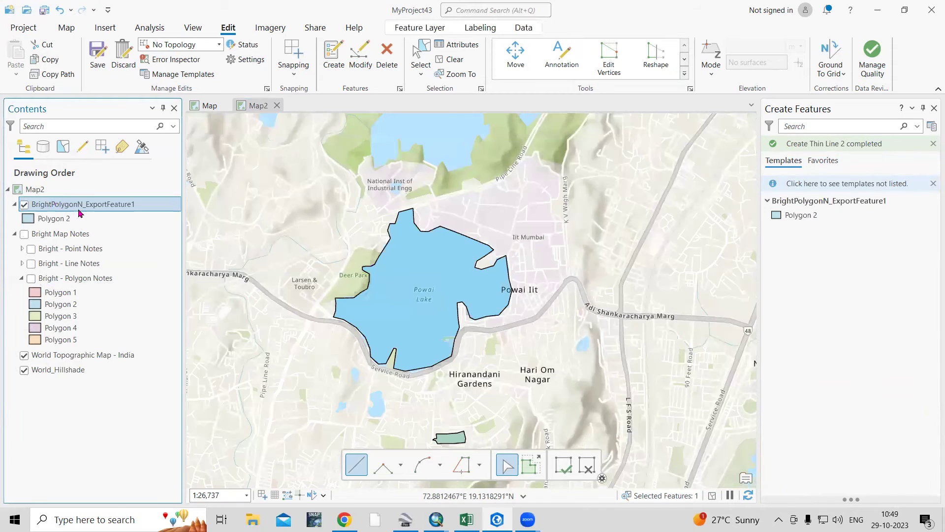
pyautogui.rightClick(99, 204)
pyautogui.click(119, 134)
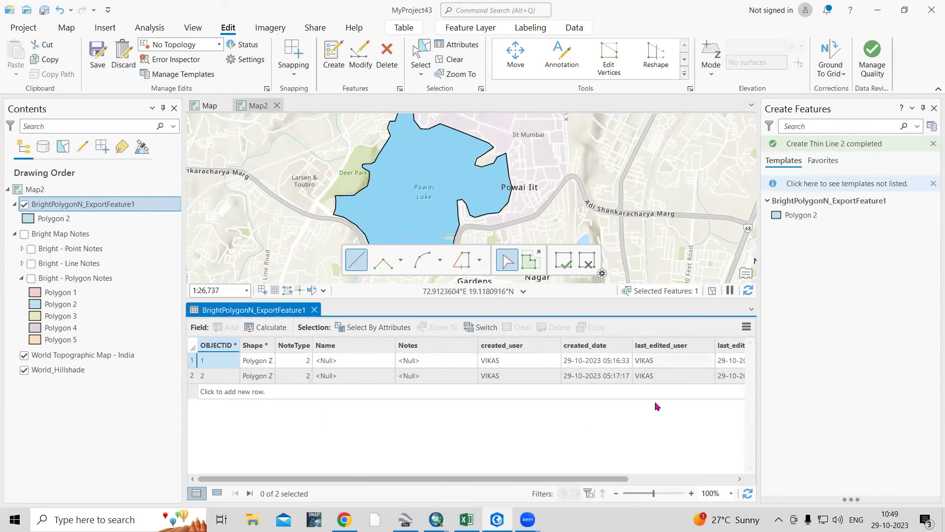
pyautogui.click(313, 310)
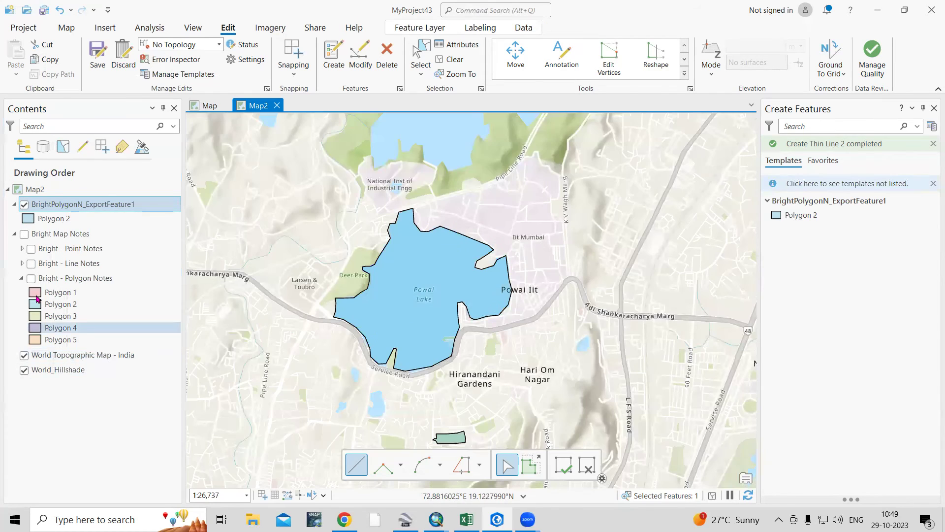
# Step: Turn the Bright Map Notes group and its polygon, line and point sublayers back on
pyautogui.click(31, 278)
pyautogui.click(30, 263)
pyautogui.click(30, 249)
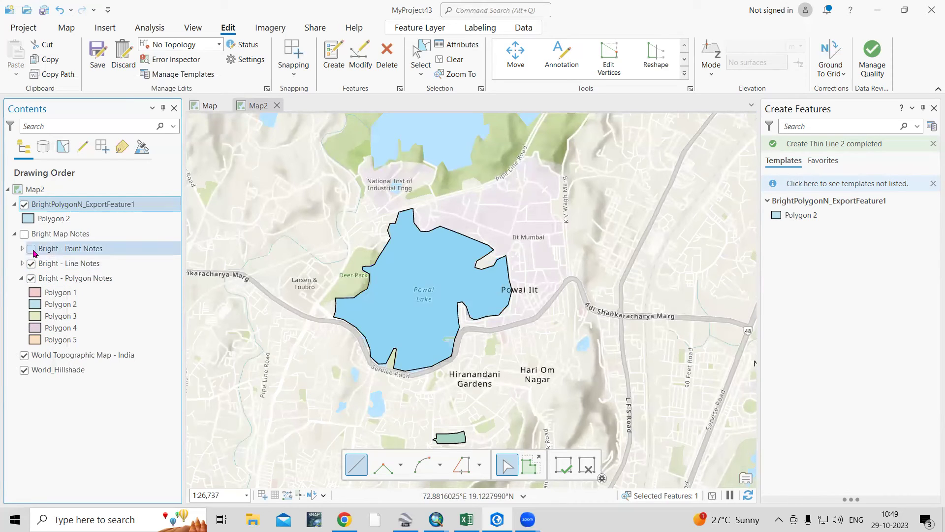
pyautogui.click(24, 234)
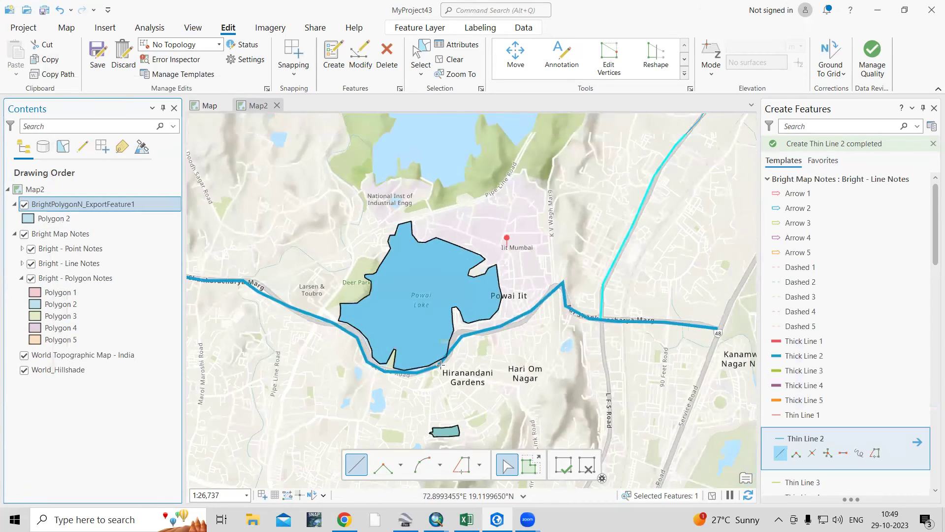
pyautogui.scroll(-3, 435, 369)
pyautogui.scroll(2, 436, 370)
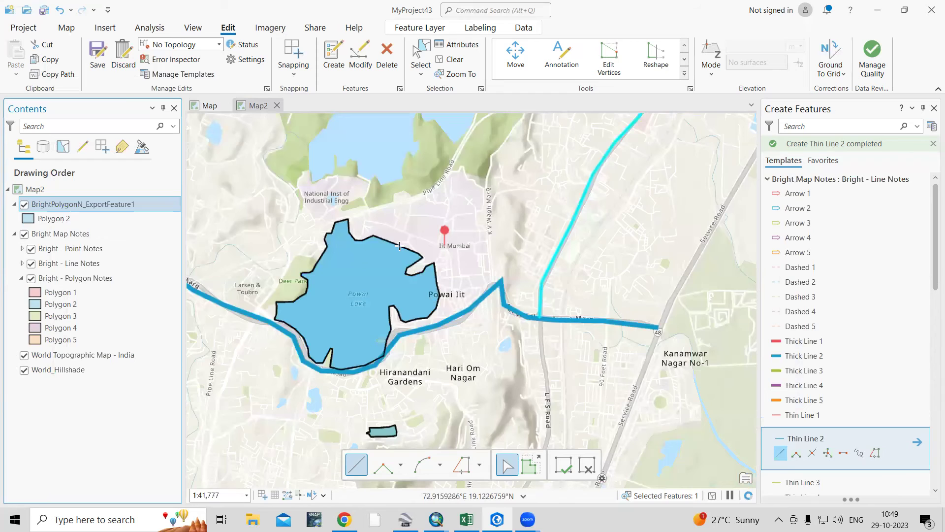
pyautogui.scroll(2, 450, 340)
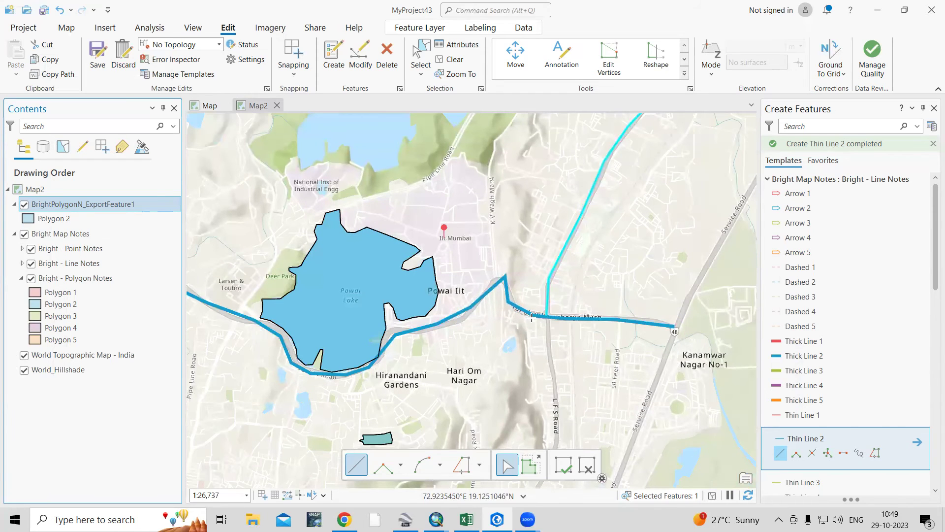
# Step: Add the Pastel Map Notes layer template to Map2 and expand its group
pyautogui.click(105, 28)
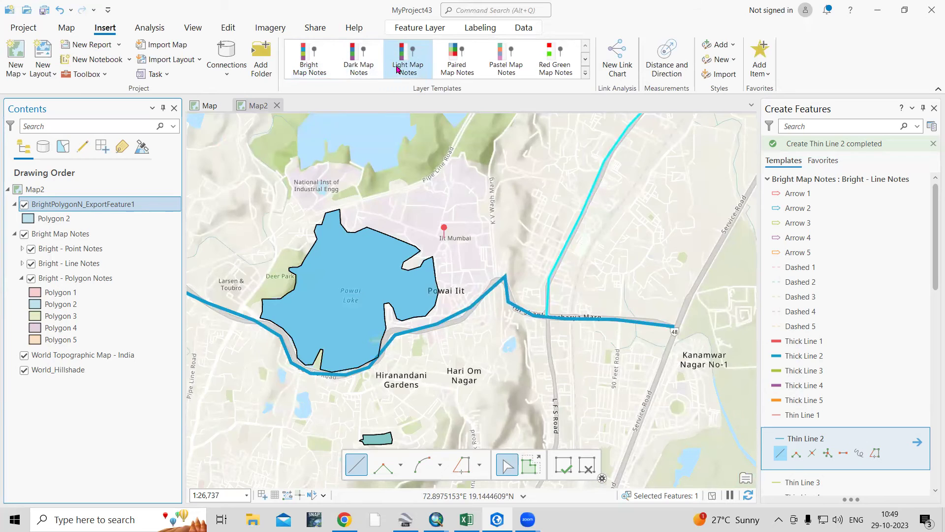
pyautogui.click(506, 70)
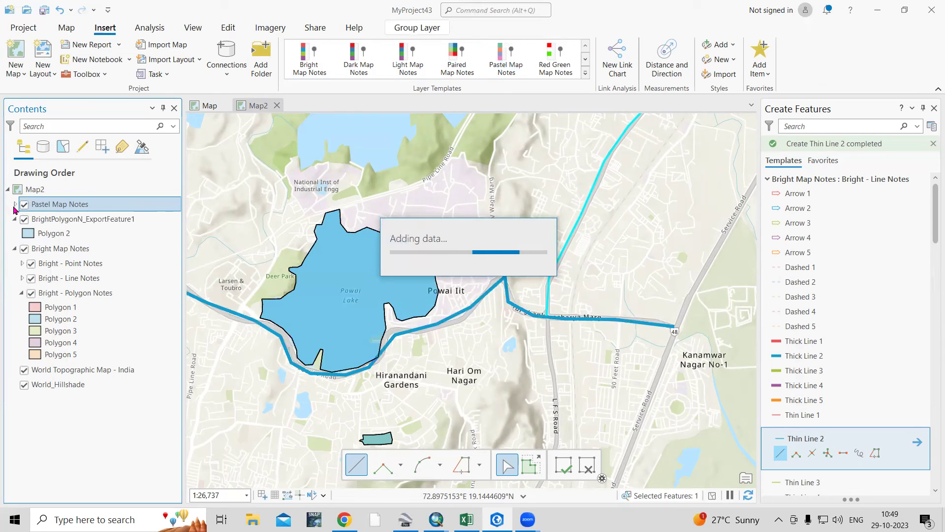
pyautogui.click(15, 205)
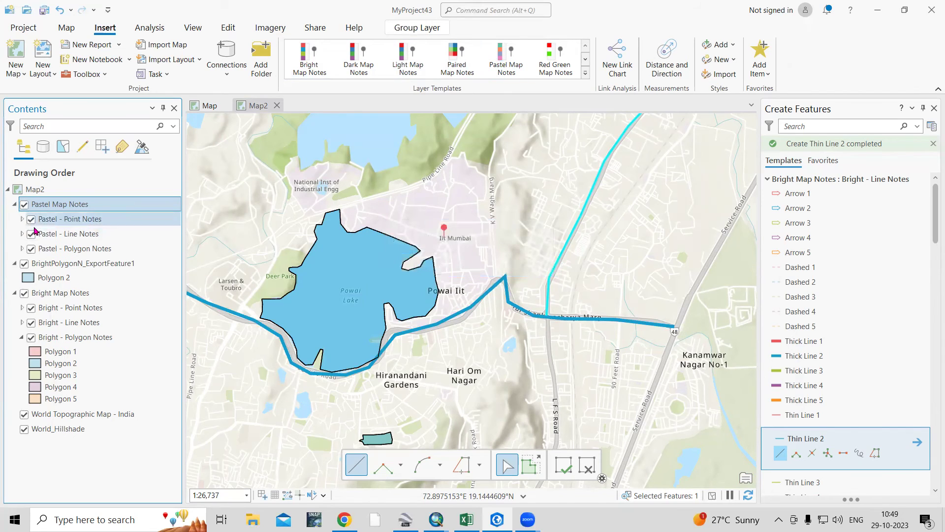
# Step: Expand the Pastel Polygon, Line and Point Notes sublayers to show their note symbols
pyautogui.click(21, 249)
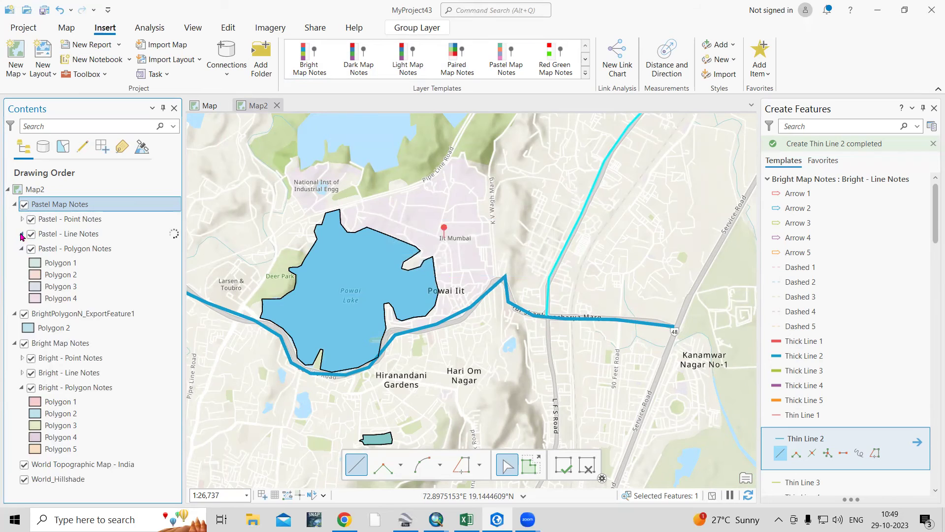
pyautogui.click(21, 234)
pyautogui.scroll(-1, 69, 338)
pyautogui.scroll(1, 72, 354)
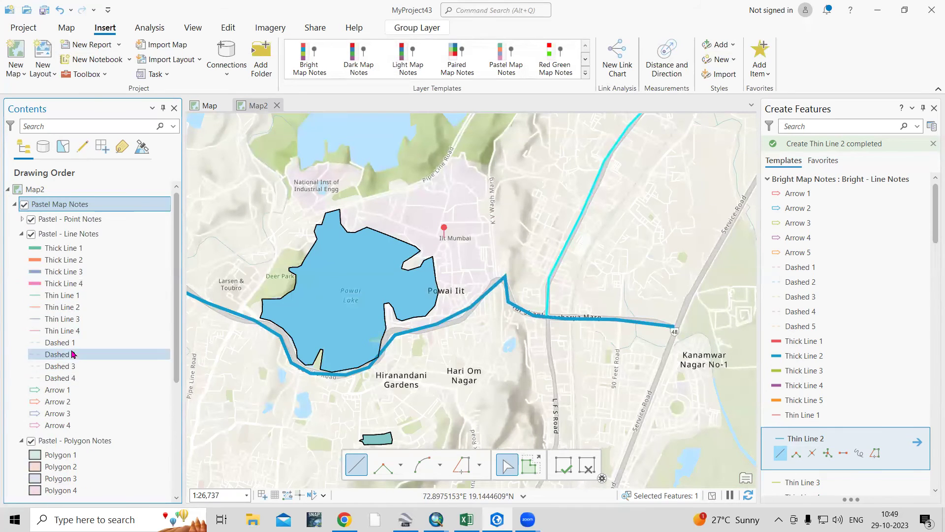
pyautogui.click(21, 220)
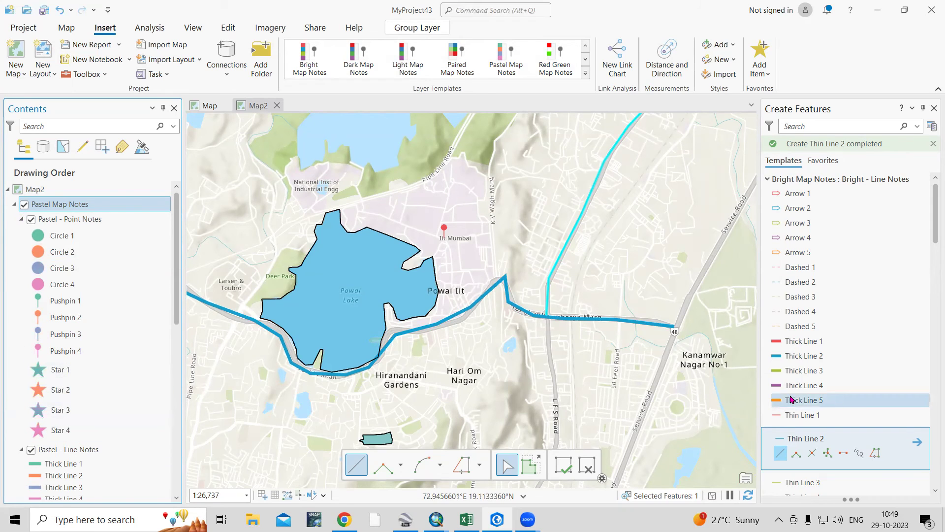
pyautogui.scroll(-7, 790, 400)
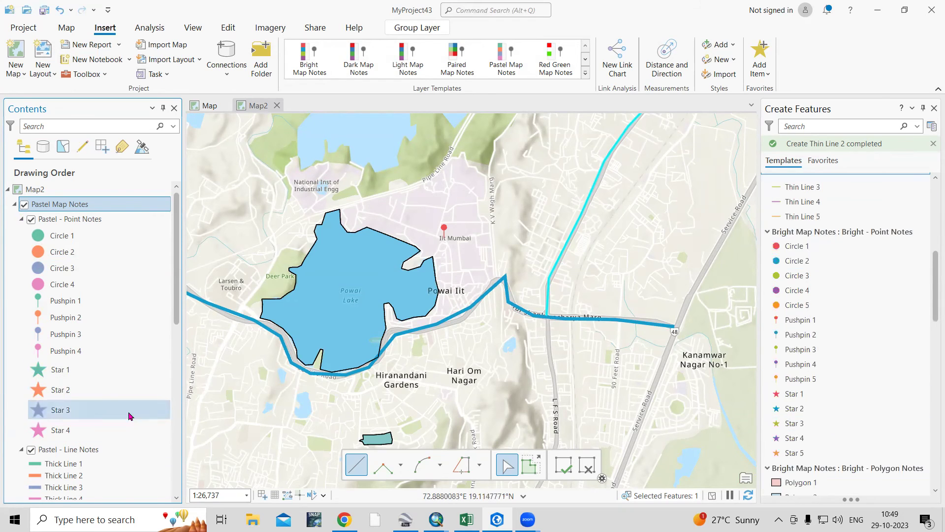